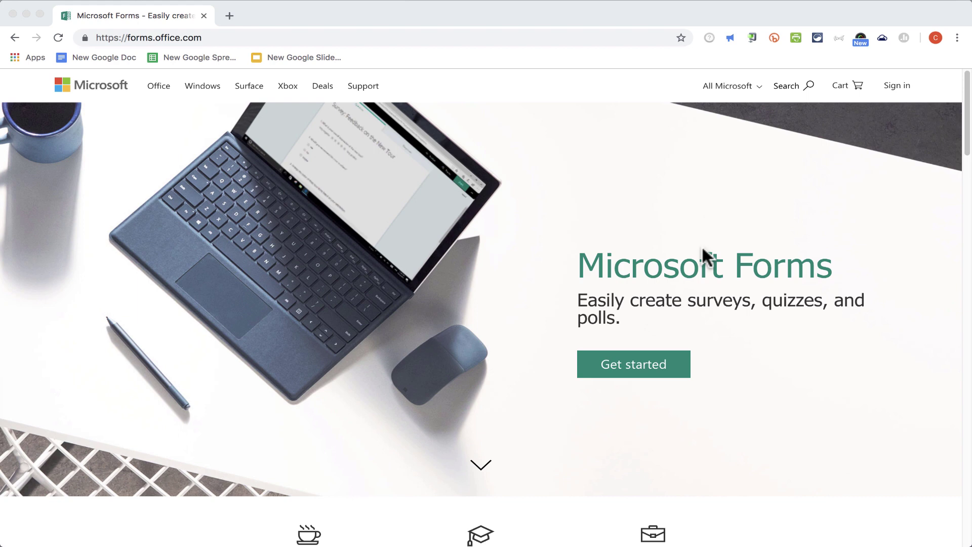
Step: Choose Get started on forms.office.com and sign in to reach My forms with its welcome dialog
{"action": "left_click", "coordinate": [666, 355]}
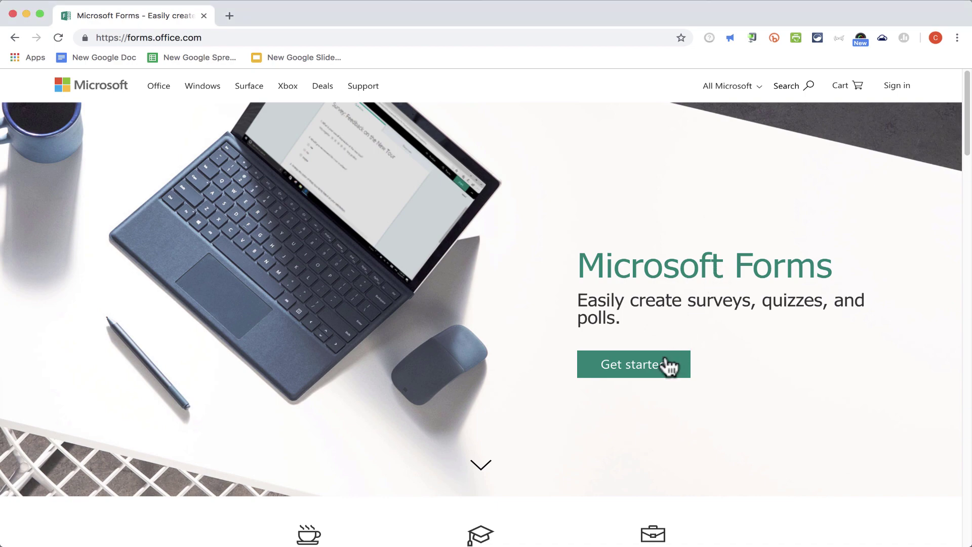
{"action": "left_click", "coordinate": [665, 353]}
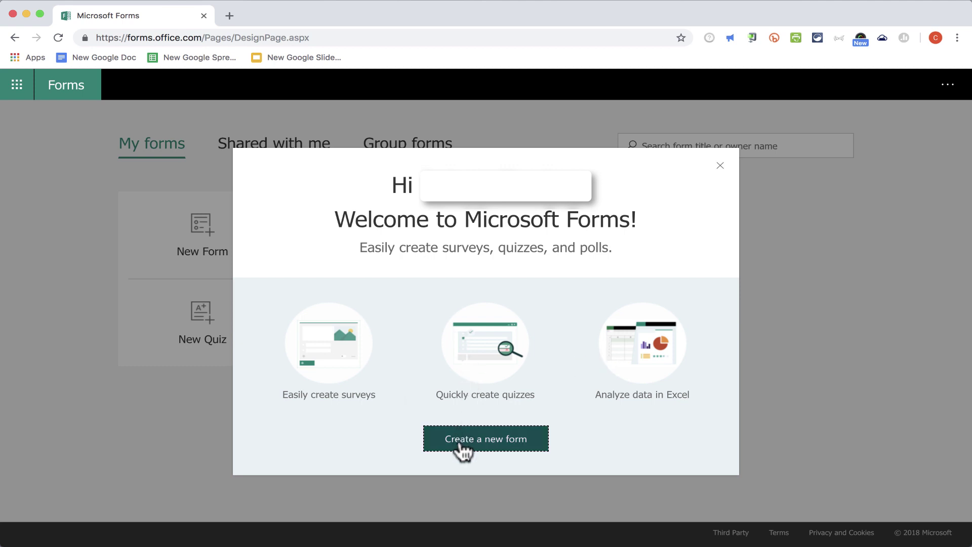
Step: Create a new blank form titled 'End of Year Language Arts Survey' and bring up title image search
{"action": "left_click", "coordinate": [720, 166]}
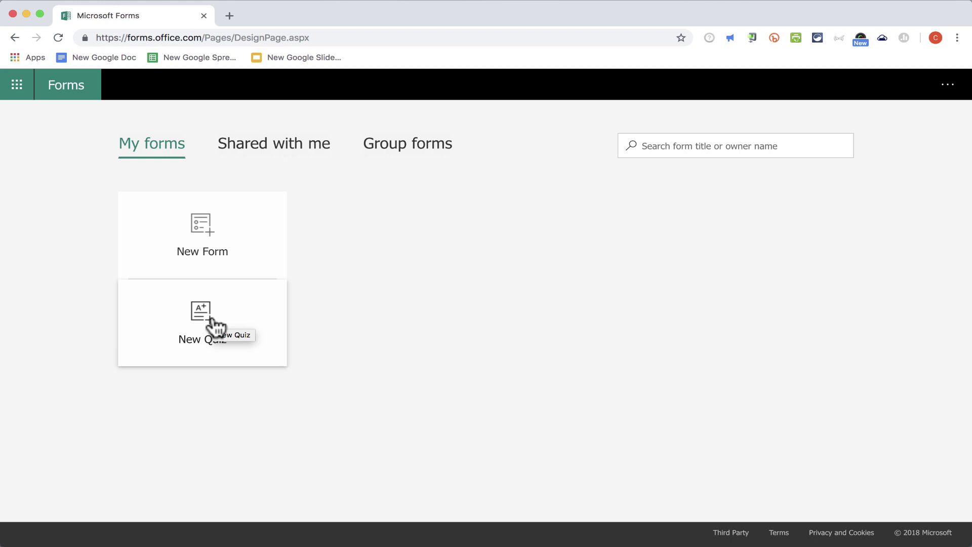
{"action": "left_click", "coordinate": [208, 234]}
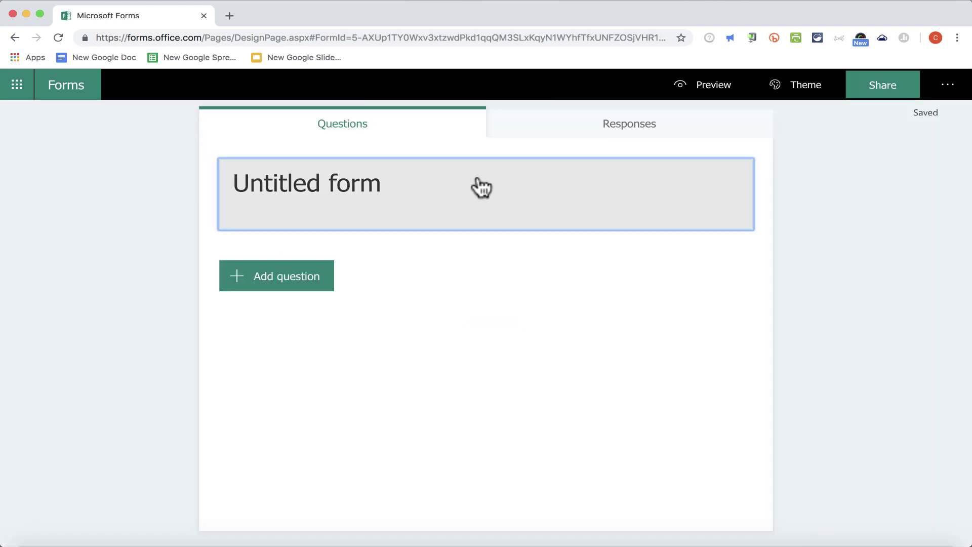
{"action": "double_click", "coordinate": [481, 187]}
{"action": "key", "text": "super+a"}
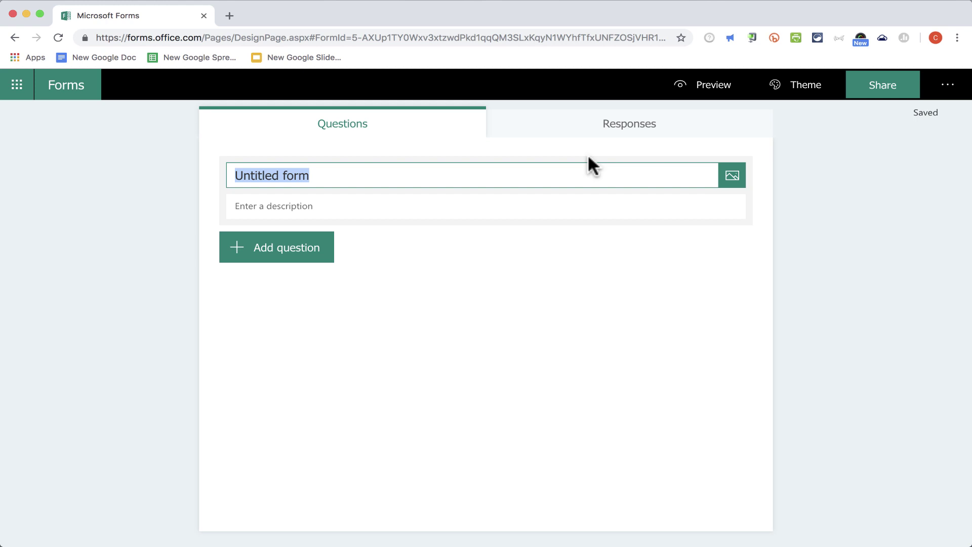
{"action": "type", "text": "End "}
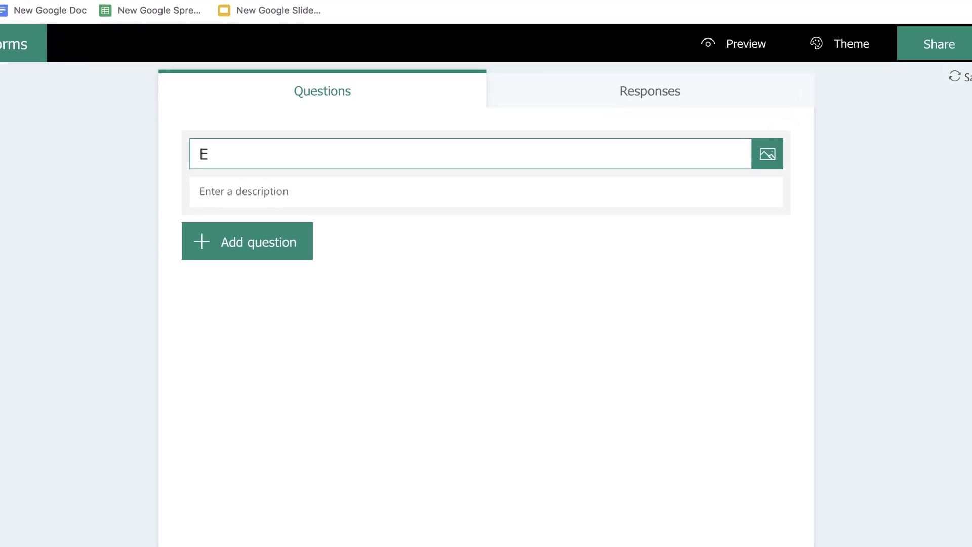
{"action": "type", "text": "of Year Language "}
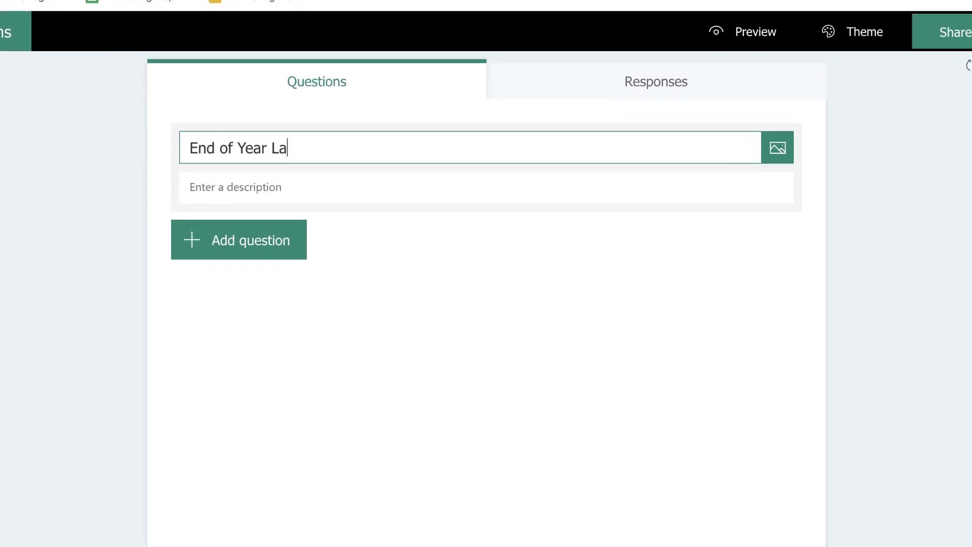
{"action": "type", "text": "Arts Survey"}
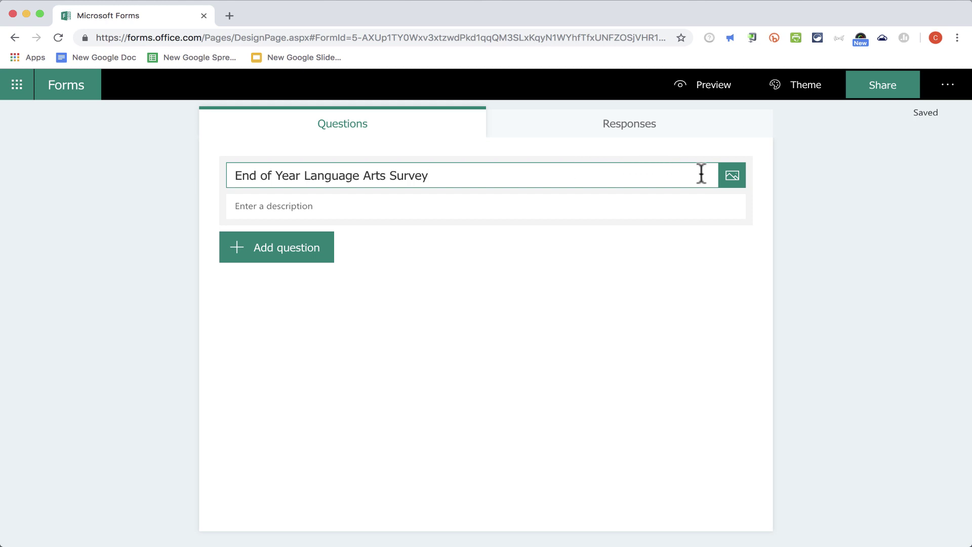
{"action": "left_click", "coordinate": [735, 183]}
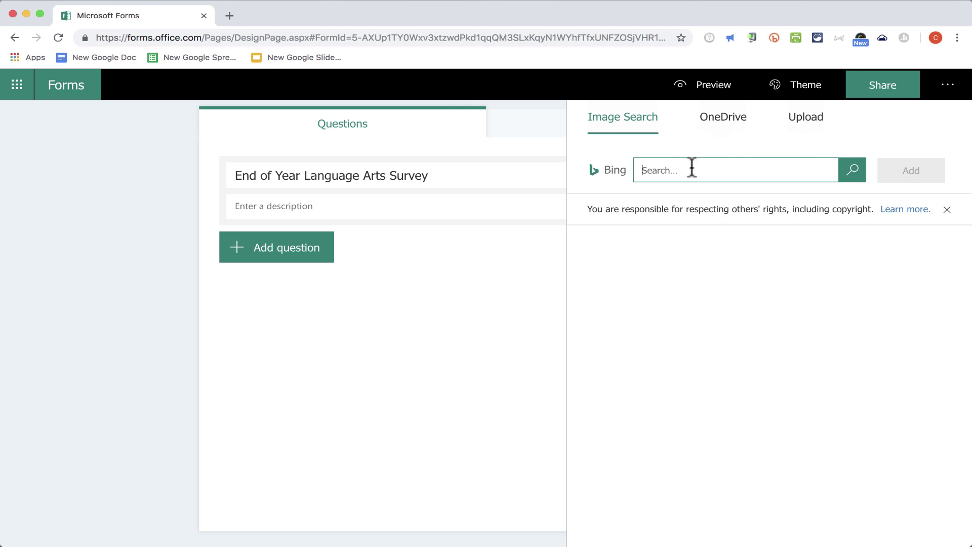
Step: Insert the word-cloud image from a Bing search for 'Language arts' beside the title
{"action": "type", "text": "Language arts"}
{"action": "key", "text": "Return"}
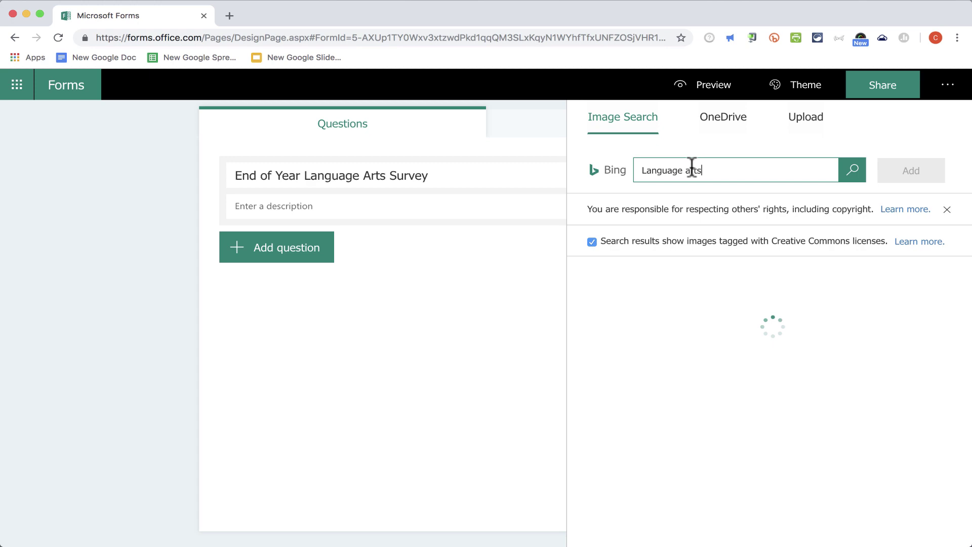
{"action": "scroll", "coordinate": [727, 355], "scroll_direction": "down", "scroll_amount": 5}
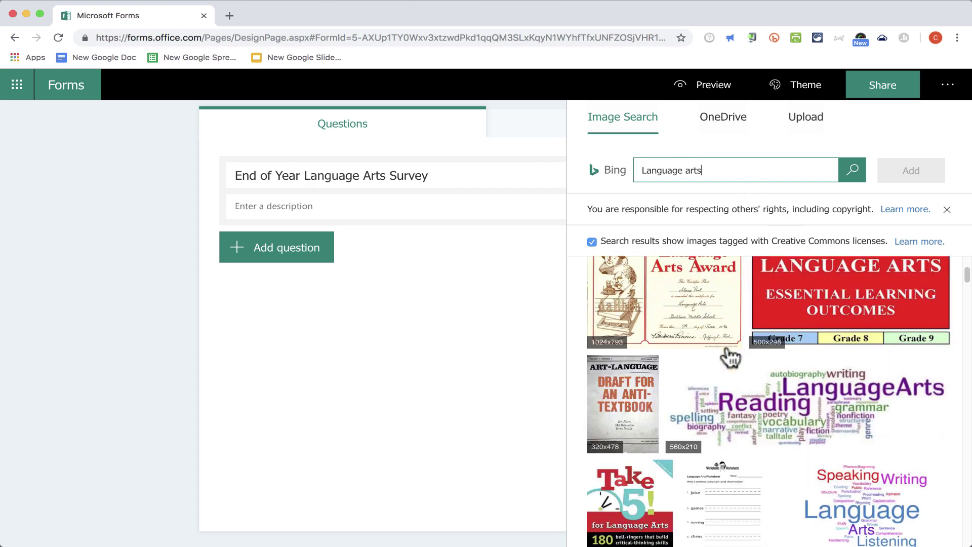
{"action": "scroll", "coordinate": [770, 375], "scroll_direction": "up", "scroll_amount": 5}
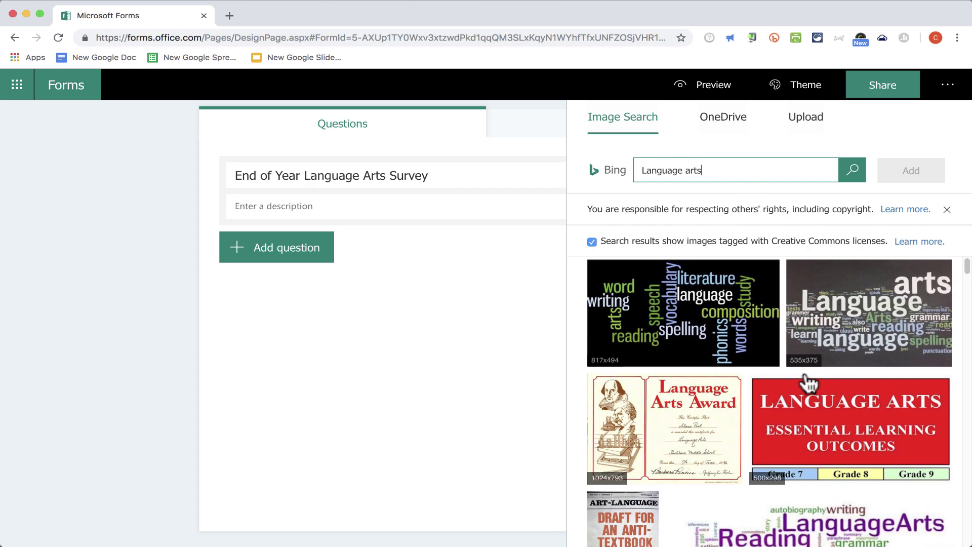
{"action": "left_click", "coordinate": [868, 322]}
{"action": "left_click", "coordinate": [916, 171]}
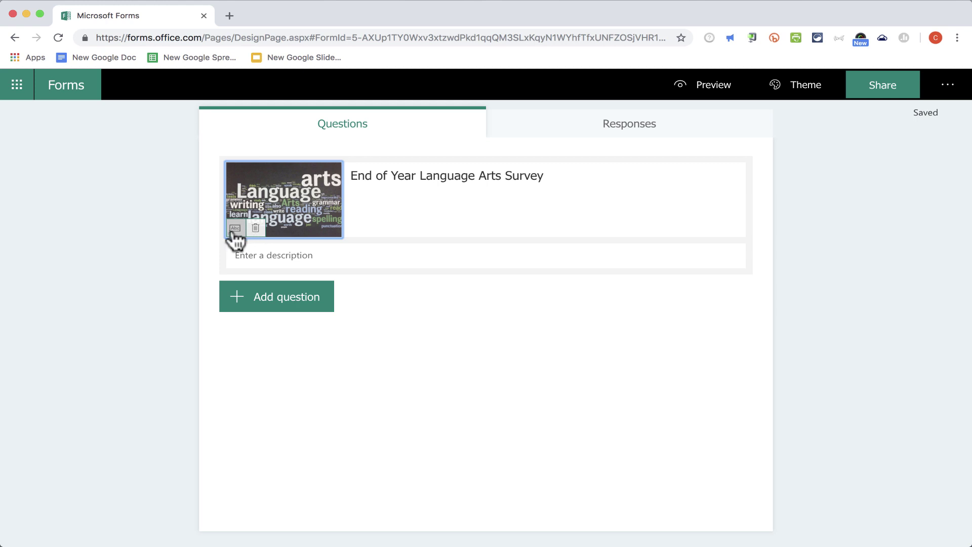
{"action": "key", "text": "super+equal"}
{"action": "key", "text": "super+equal"}
{"action": "key", "text": "super+equal"}
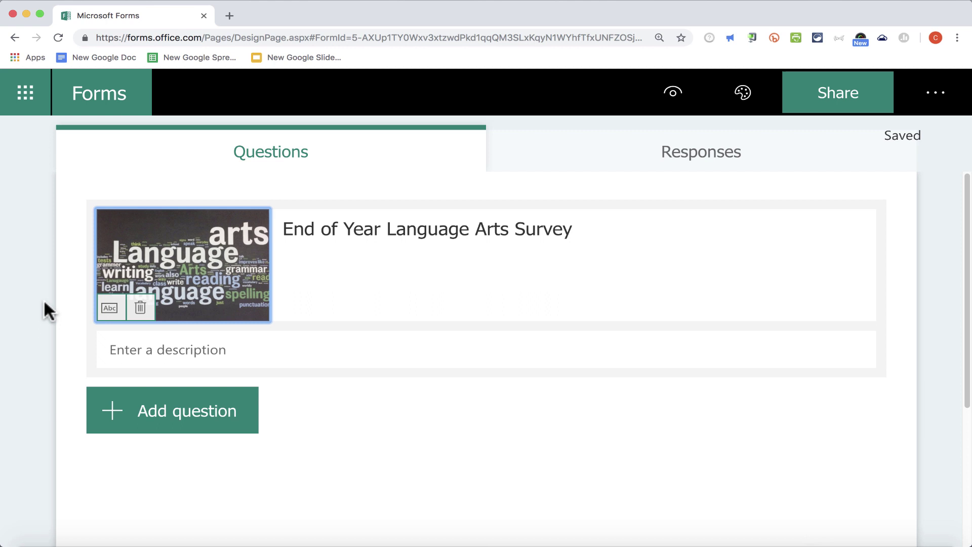
Step: Give the title image the alt text 'Decoration'
{"action": "left_click", "coordinate": [106, 310]}
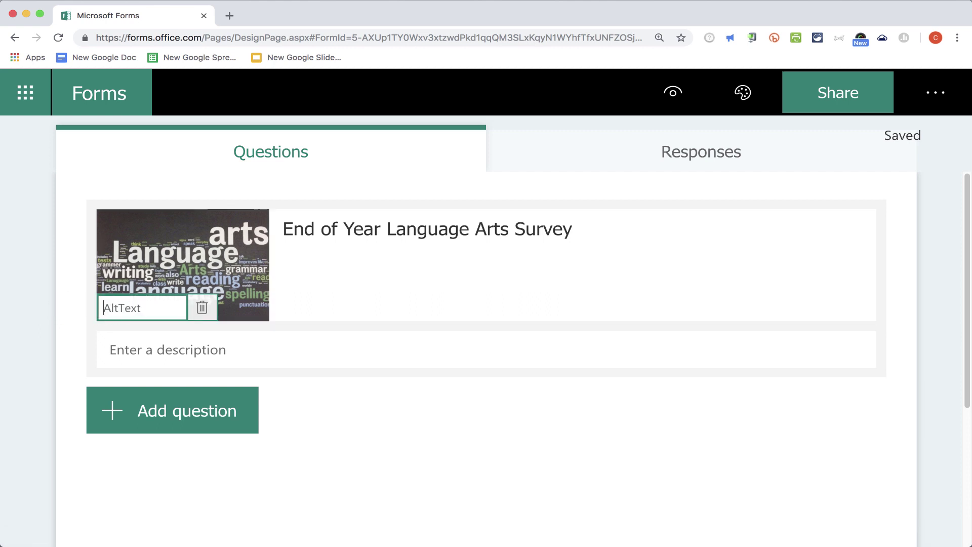
{"action": "type", "text": "Decoration"}
{"action": "left_click", "coordinate": [255, 268]}
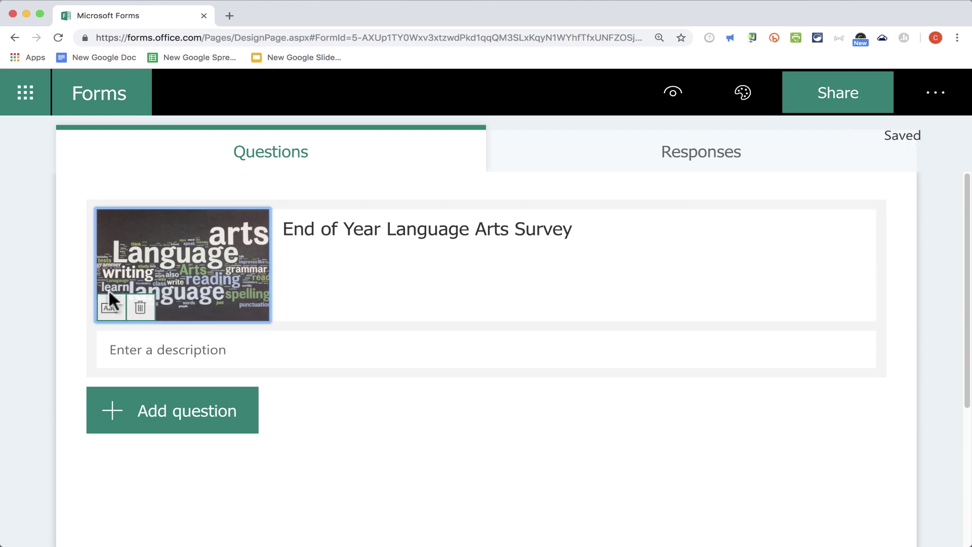
{"action": "left_click", "coordinate": [122, 311]}
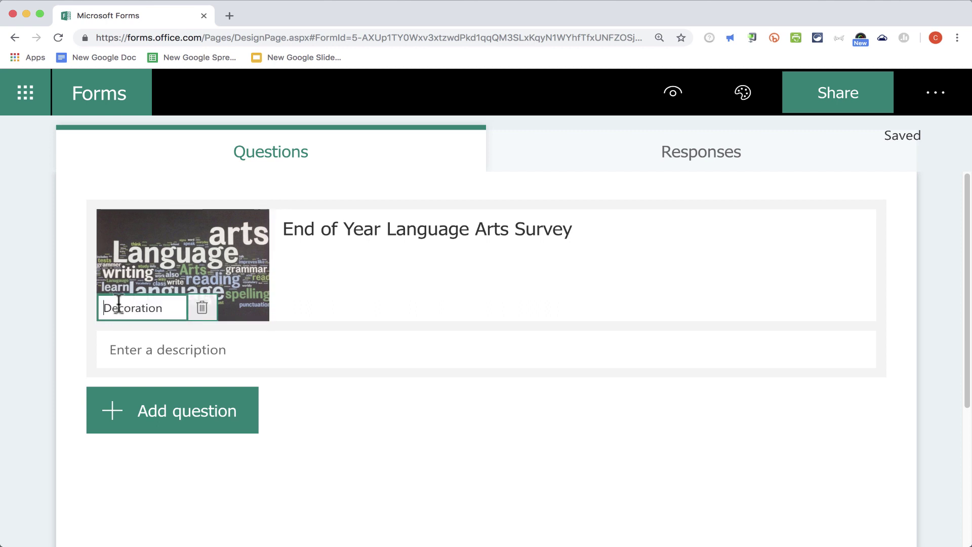
Step: Write a form description about improving for next year now that the school year is ending
{"action": "left_click", "coordinate": [190, 348]}
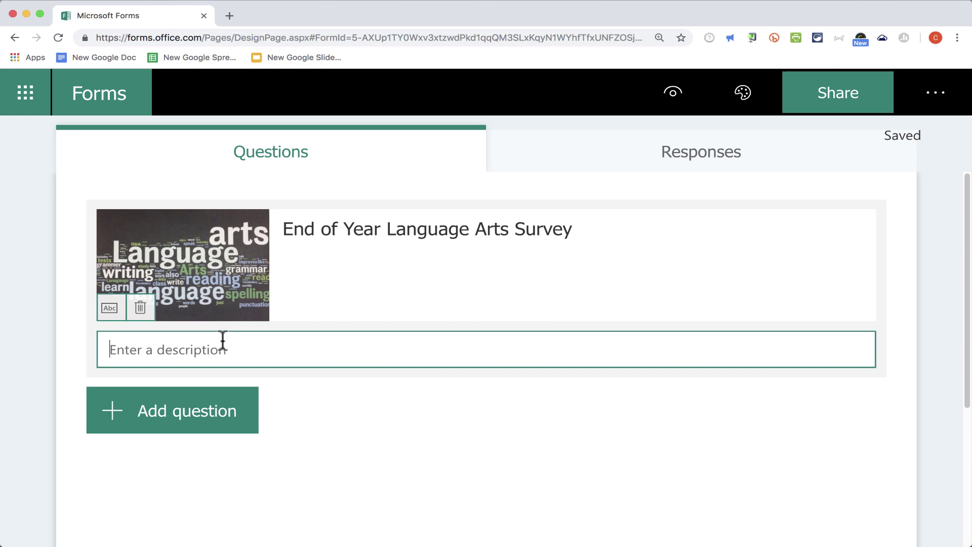
{"action": "type", "text": "Now that the school year is end"}
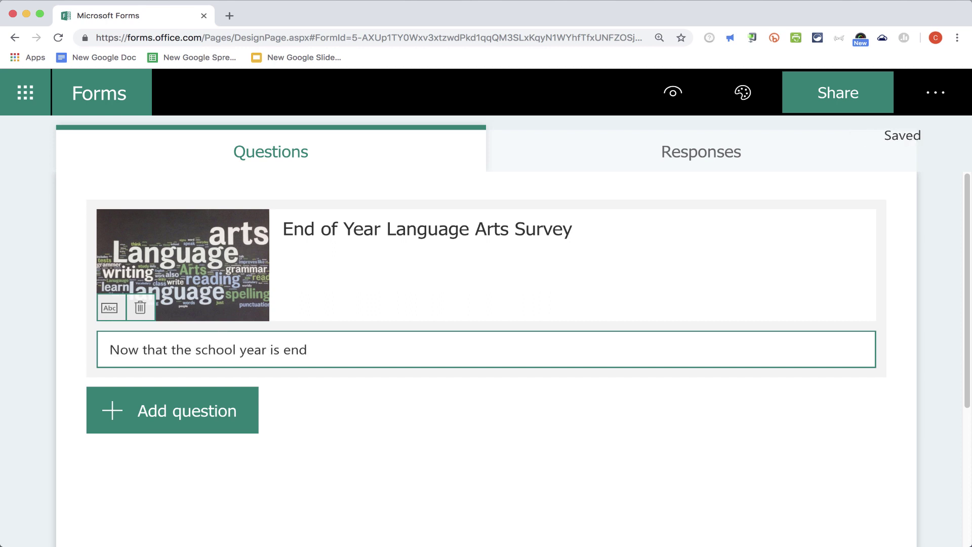
{"action": "type", "text": "ing, I'd like to learn what I can do to"}
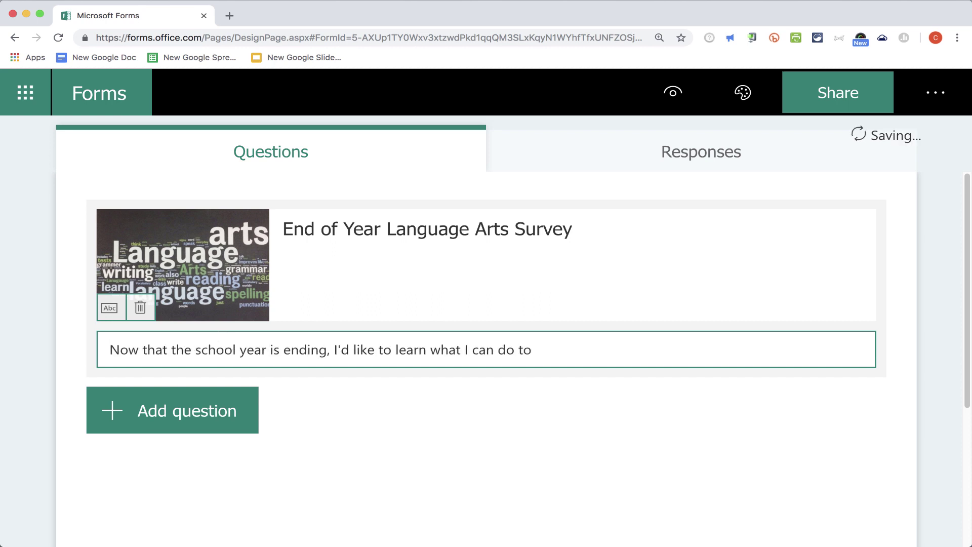
{"action": "type", "text": " improve for next year."}
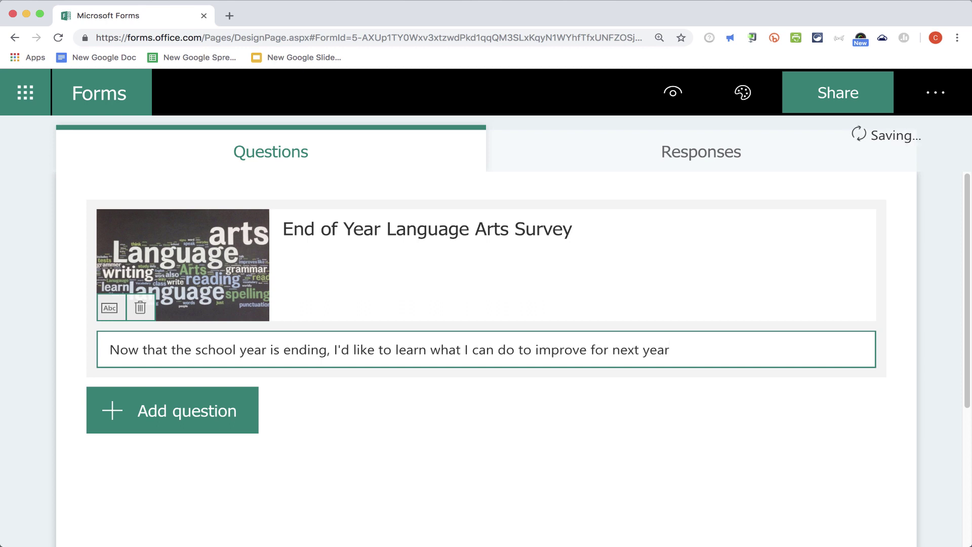
{"action": "scroll", "coordinate": [445, 341], "scroll_direction": "down", "scroll_amount": 1}
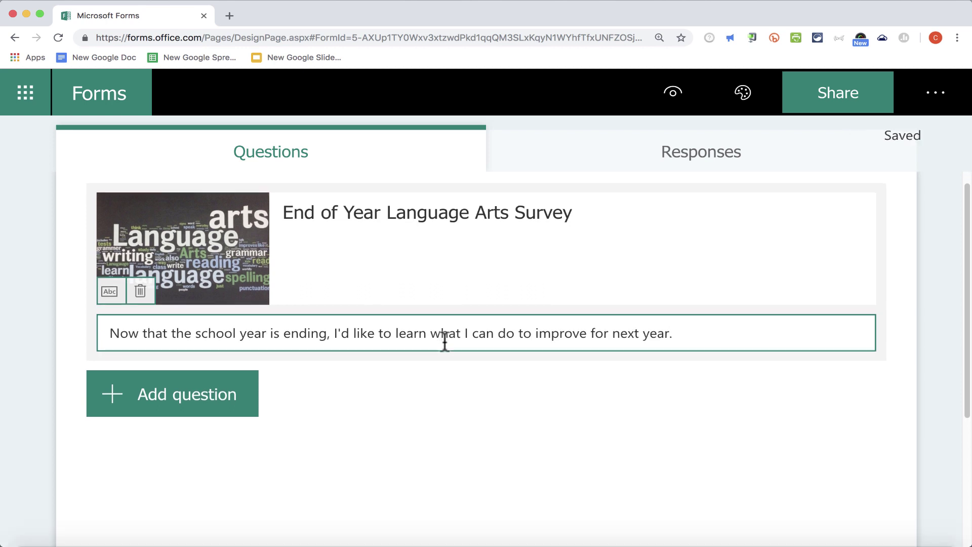
Step: Add a Choice question: 'What do you think about the number of books we read in this class?'
{"action": "left_click", "coordinate": [208, 400]}
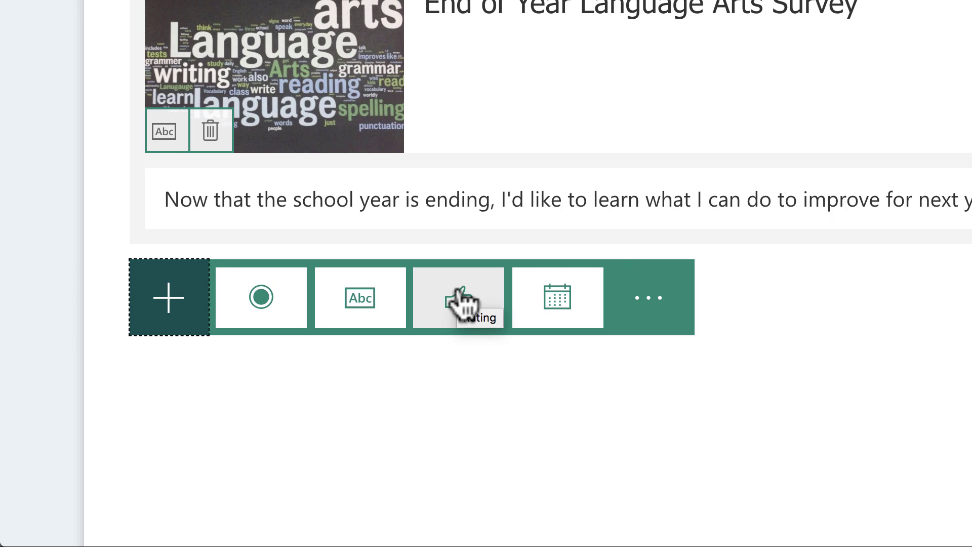
{"action": "left_click", "coordinate": [647, 302]}
{"action": "scroll", "coordinate": [676, 355], "scroll_direction": "down", "scroll_amount": 1}
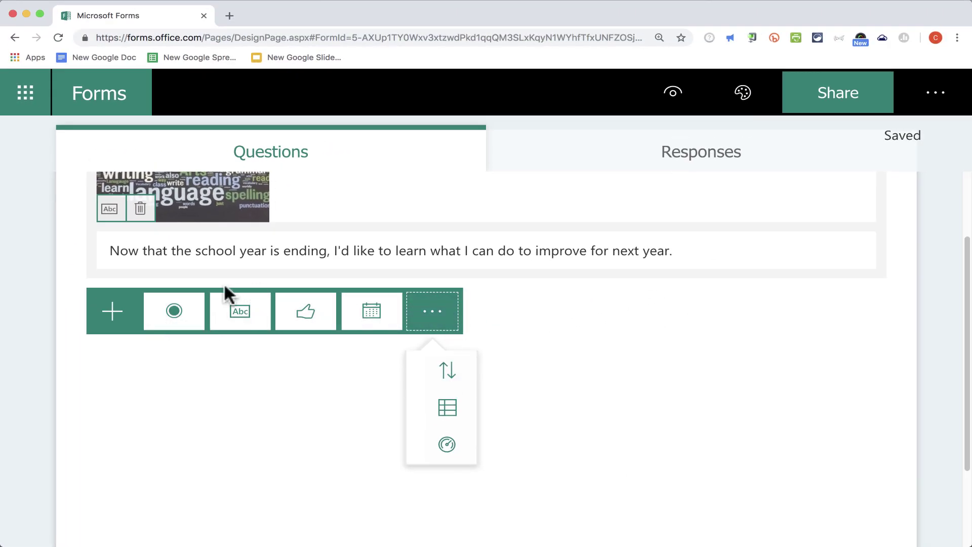
{"action": "left_click", "coordinate": [184, 314]}
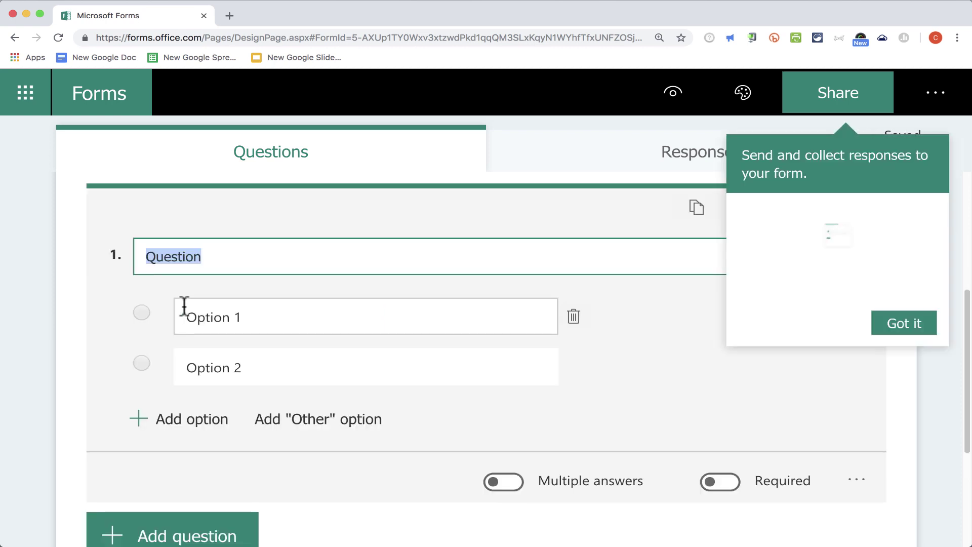
{"action": "left_click", "coordinate": [906, 325]}
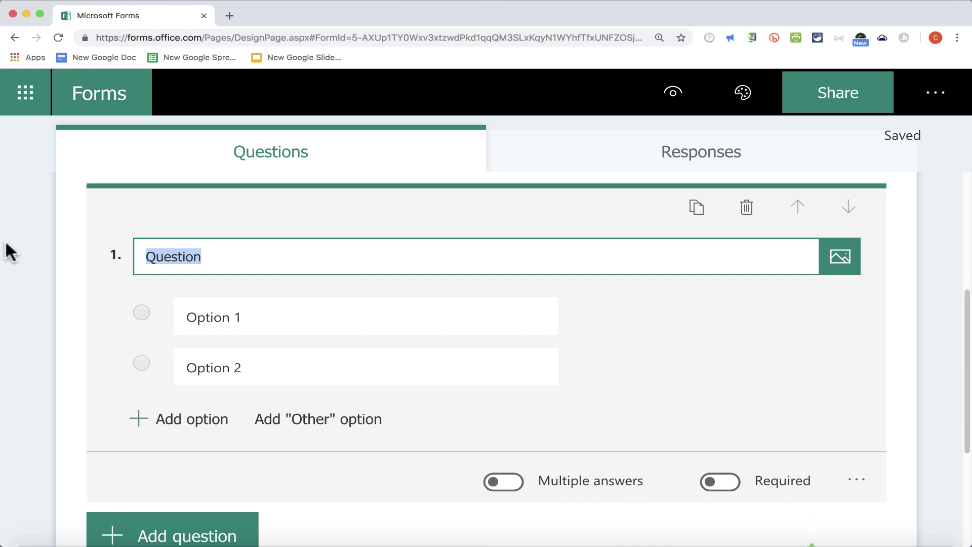
{"action": "type", "text": "What do you think about the"}
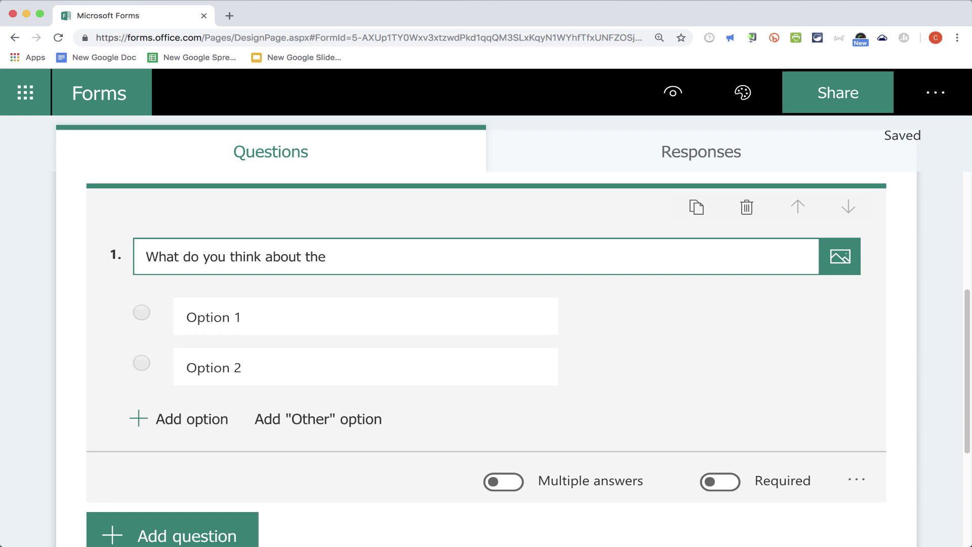
{"action": "type", "text": " number of books we read in this class?"}
Step: Enter the answer choices 'Way too many' and 'Way too few', then add a third option
{"action": "left_click", "coordinate": [256, 317]}
{"action": "type", "text": "Way too many"}
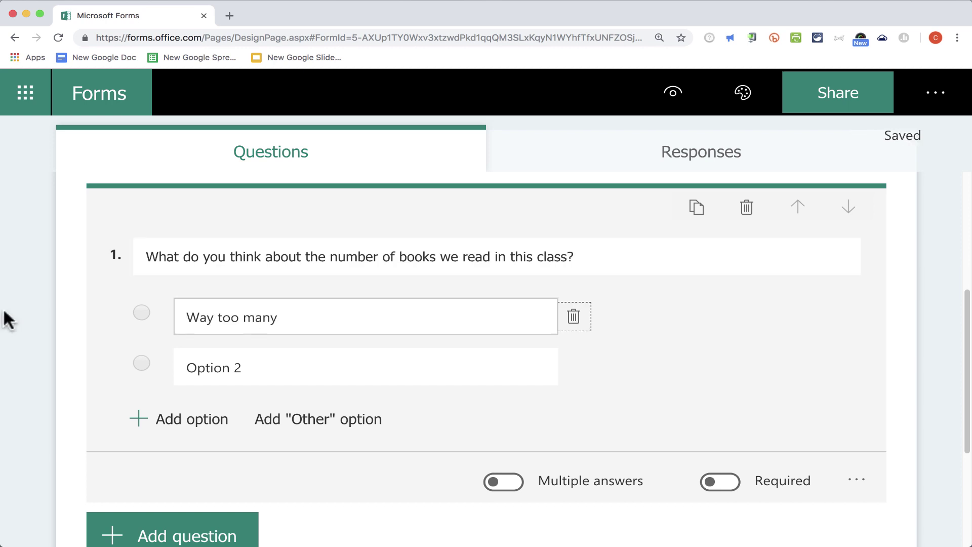
{"action": "left_click", "coordinate": [230, 362]}
{"action": "type", "text": "Way too few"}
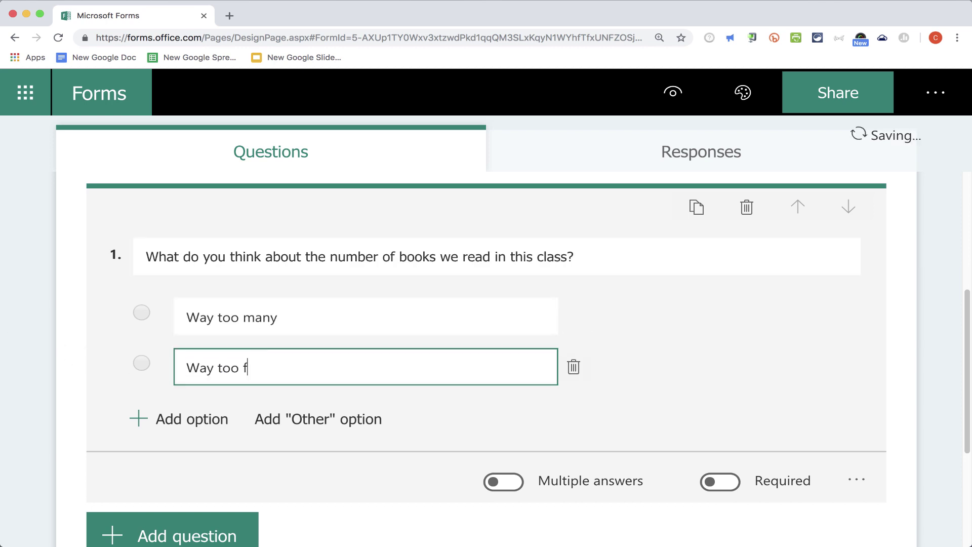
{"action": "left_click", "coordinate": [223, 427]}
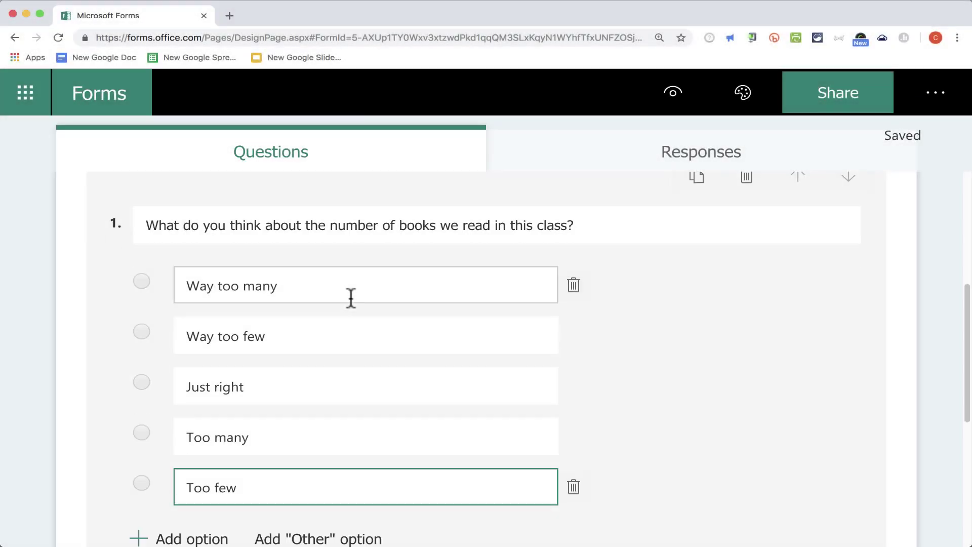
{"action": "scroll", "coordinate": [350, 297], "scroll_direction": "down", "scroll_amount": 4}
{"action": "scroll", "coordinate": [380, 361], "scroll_direction": "up", "scroll_amount": 1}
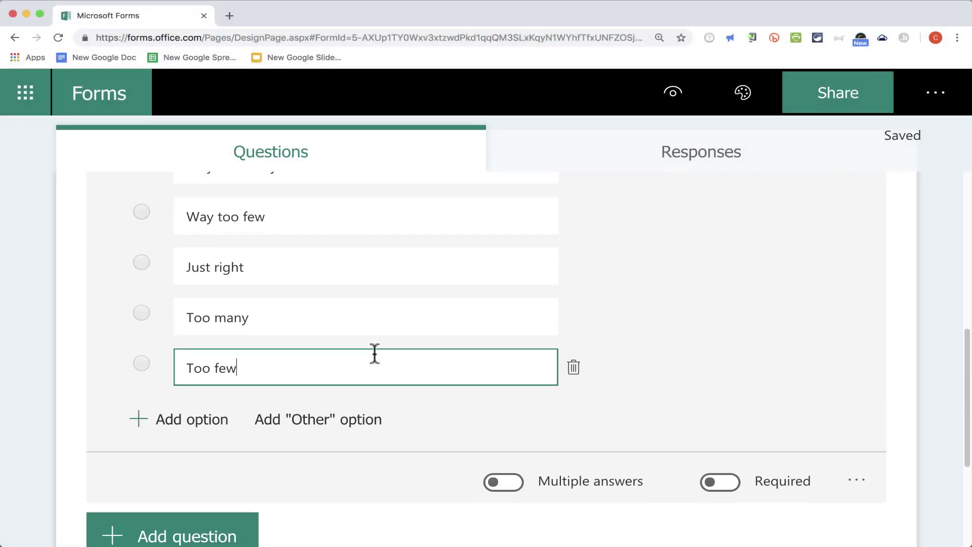
{"action": "scroll", "coordinate": [375, 354], "scroll_direction": "up", "scroll_amount": 3}
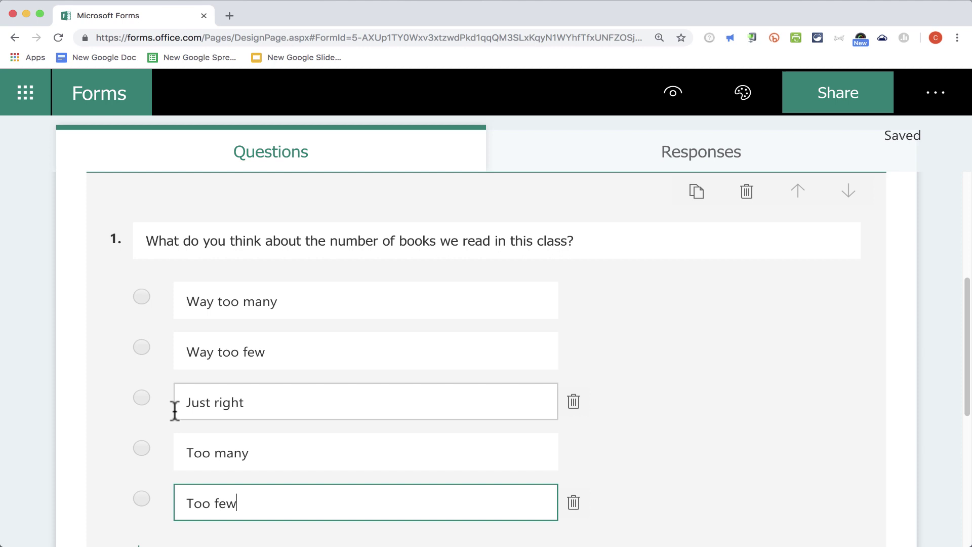
Step: Turn on Multiple answers and Required for question 1
{"action": "scroll", "coordinate": [545, 432], "scroll_direction": "down", "scroll_amount": 5}
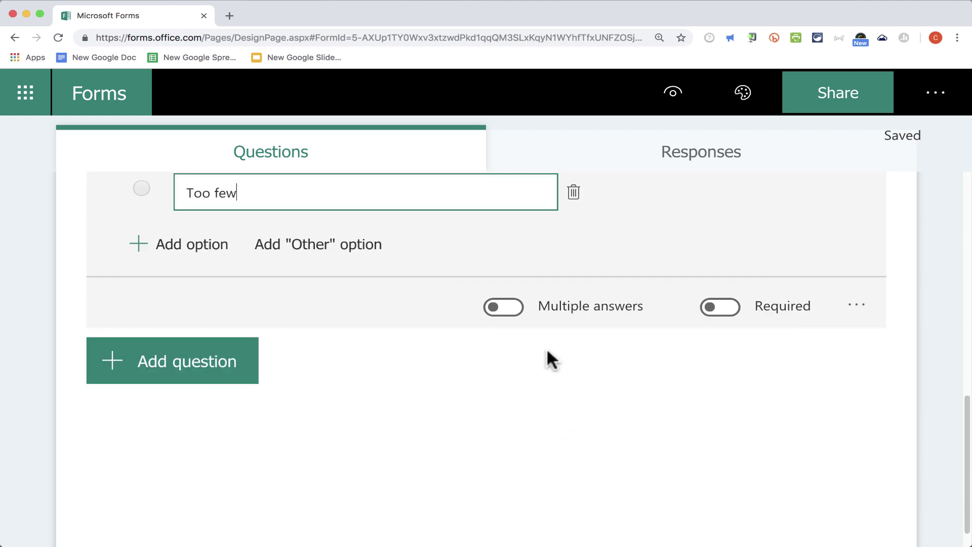
{"action": "left_click", "coordinate": [495, 308]}
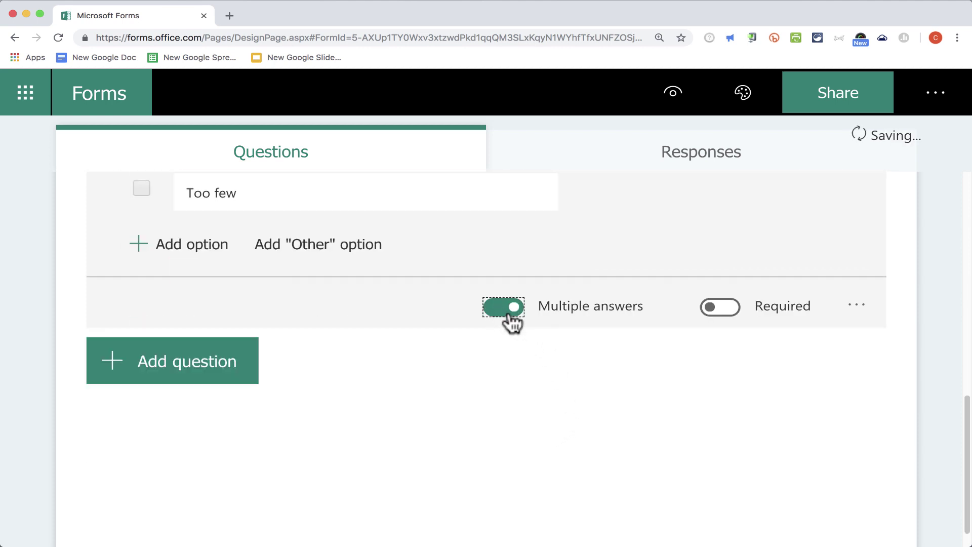
{"action": "scroll", "coordinate": [510, 314], "scroll_direction": "up", "scroll_amount": 3}
{"action": "scroll", "coordinate": [523, 334], "scroll_direction": "up", "scroll_amount": 2}
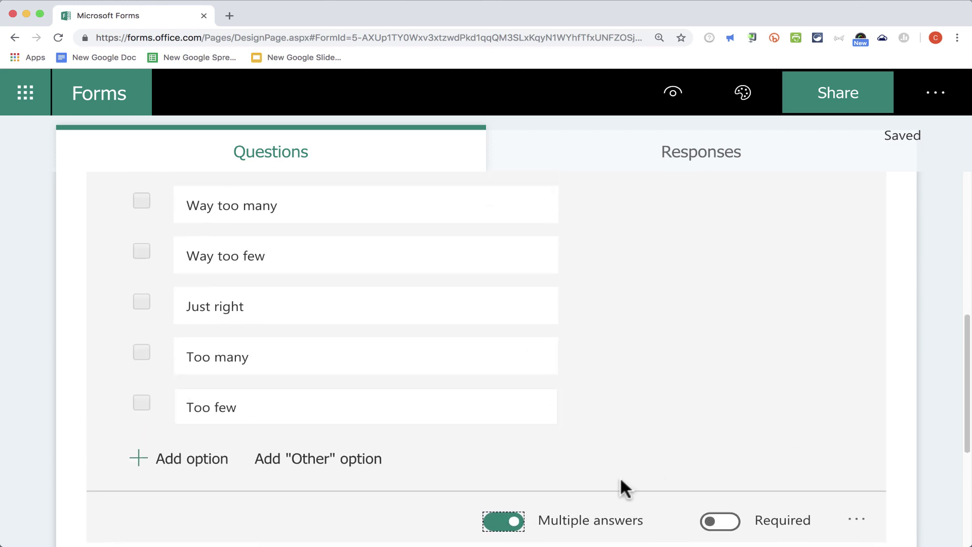
{"action": "scroll", "coordinate": [641, 490], "scroll_direction": "down", "scroll_amount": 2}
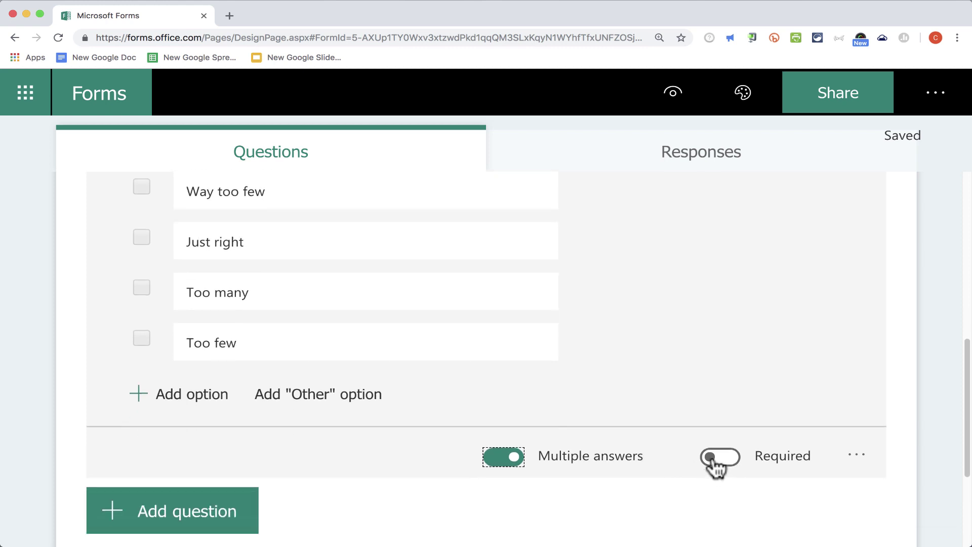
{"action": "left_click", "coordinate": [716, 458]}
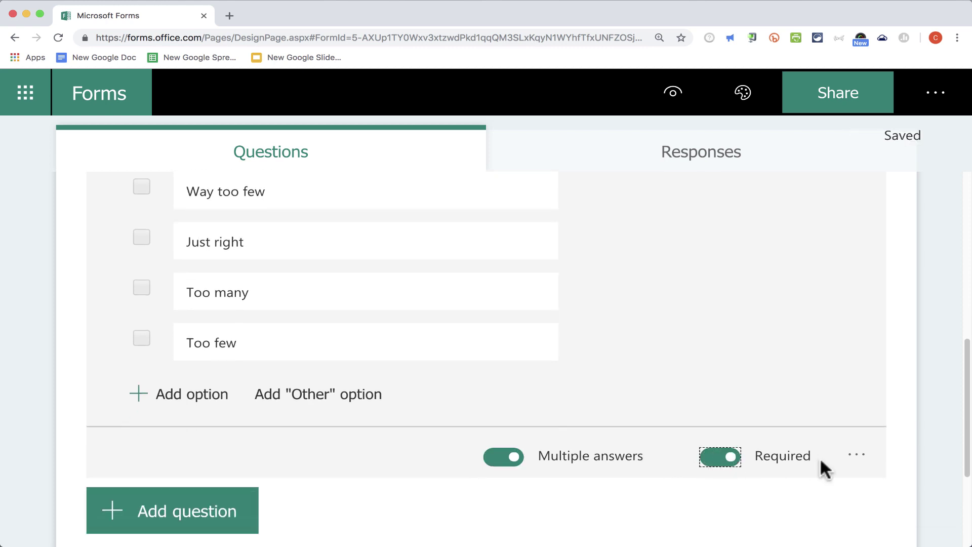
Step: Turn on Shuffle options for question 1's answer choices
{"action": "left_click", "coordinate": [857, 455]}
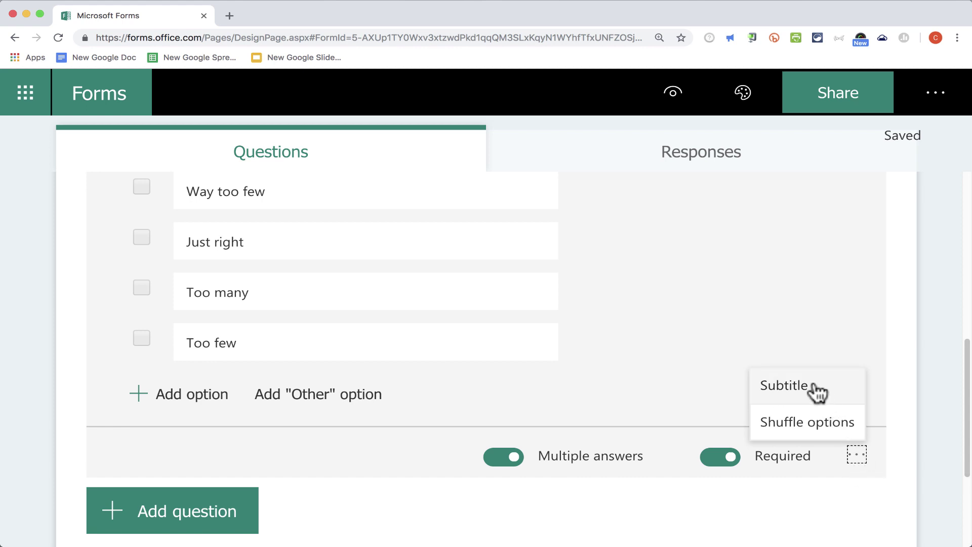
{"action": "left_click", "coordinate": [833, 423]}
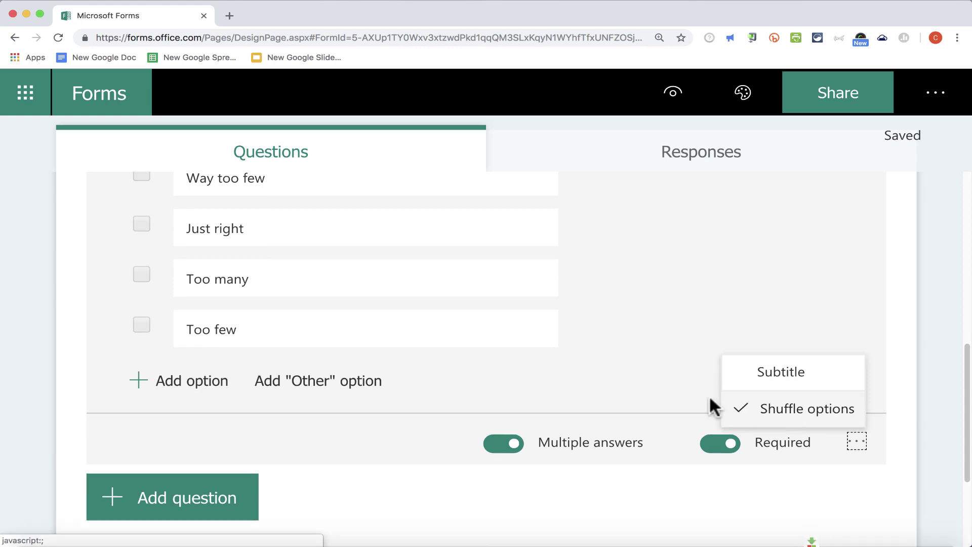
{"action": "left_click", "coordinate": [734, 413]}
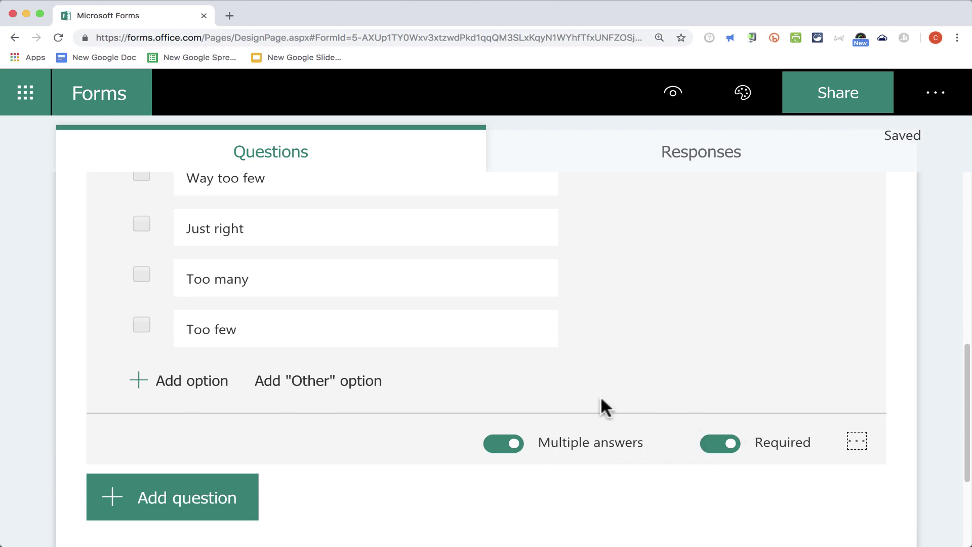
{"action": "scroll", "coordinate": [603, 405], "scroll_direction": "up", "scroll_amount": 10}
{"action": "scroll", "coordinate": [577, 414], "scroll_direction": "down", "scroll_amount": 10}
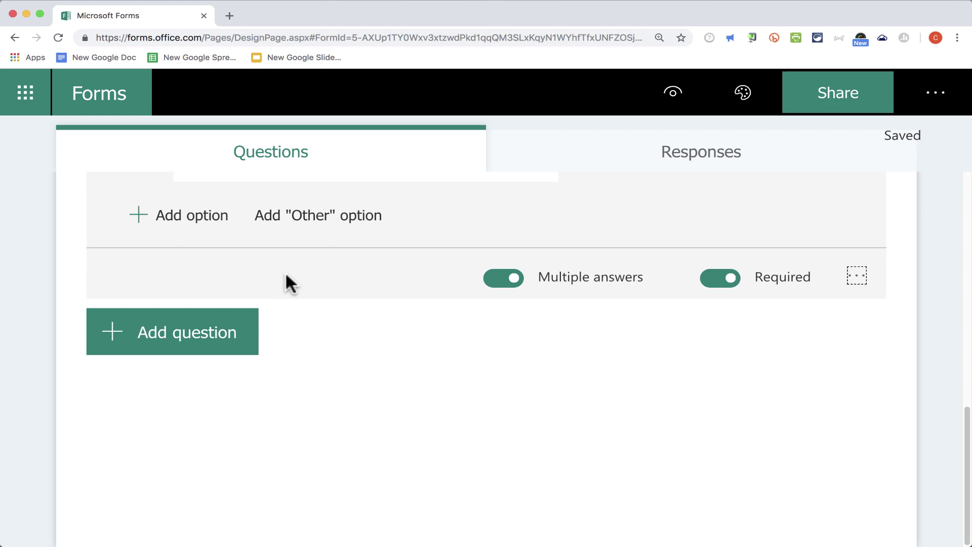
Step: Add Rating question 'How do you rate the quality of your learning this year in my class?' with 5 levels and Star symbol
{"action": "left_click", "coordinate": [178, 338]}
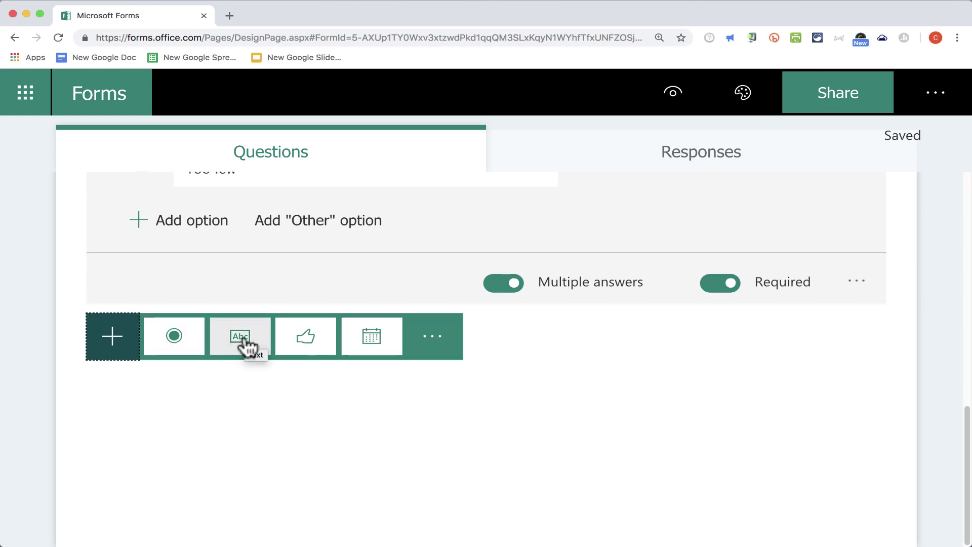
{"action": "left_click", "coordinate": [306, 338]}
{"action": "type", "text": "H"}
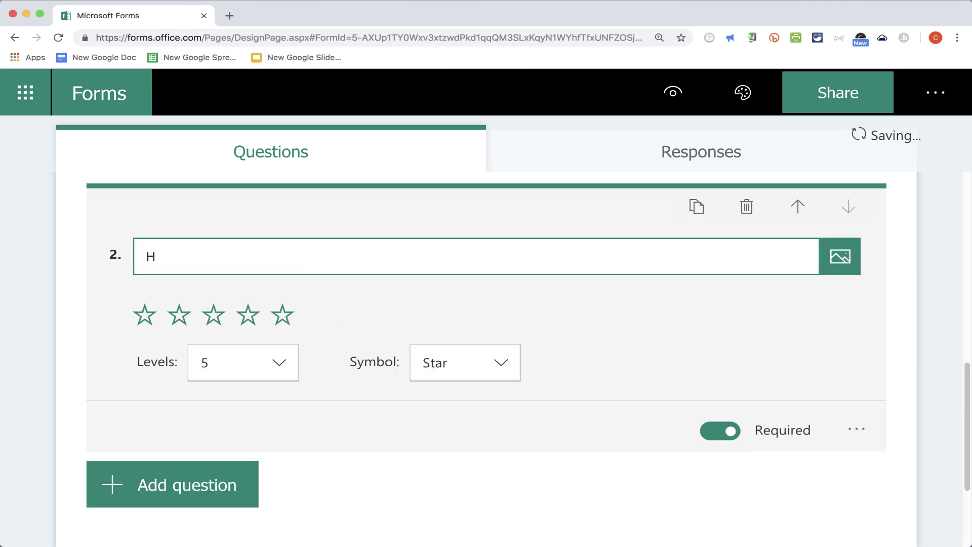
{"action": "type", "text": "ow do you rate the quality of"}
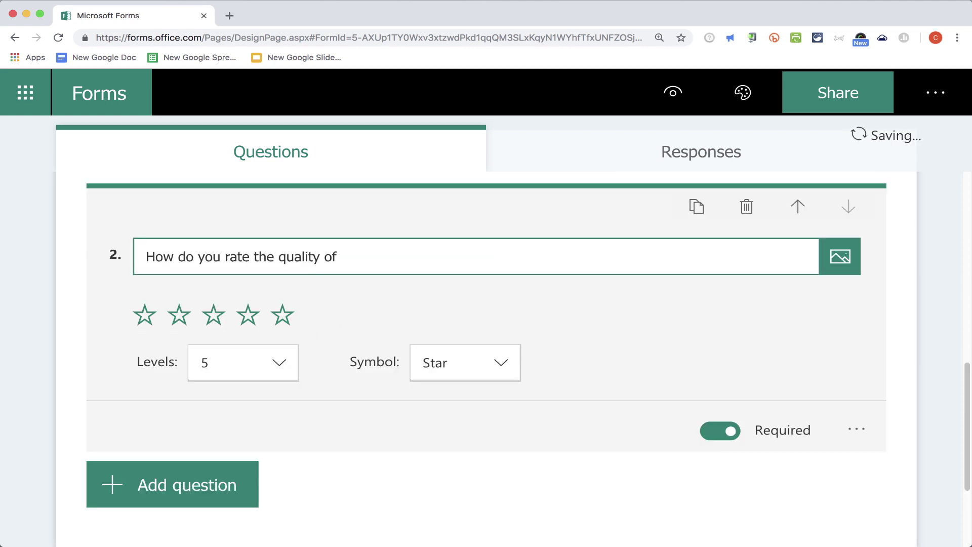
{"action": "type", "text": " your learning this year in "}
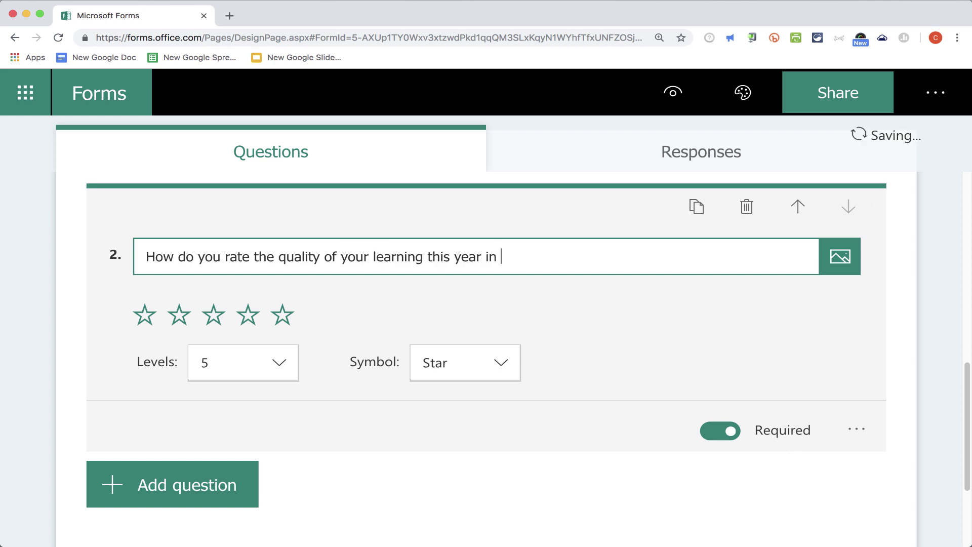
{"action": "type", "text": "my class?"}
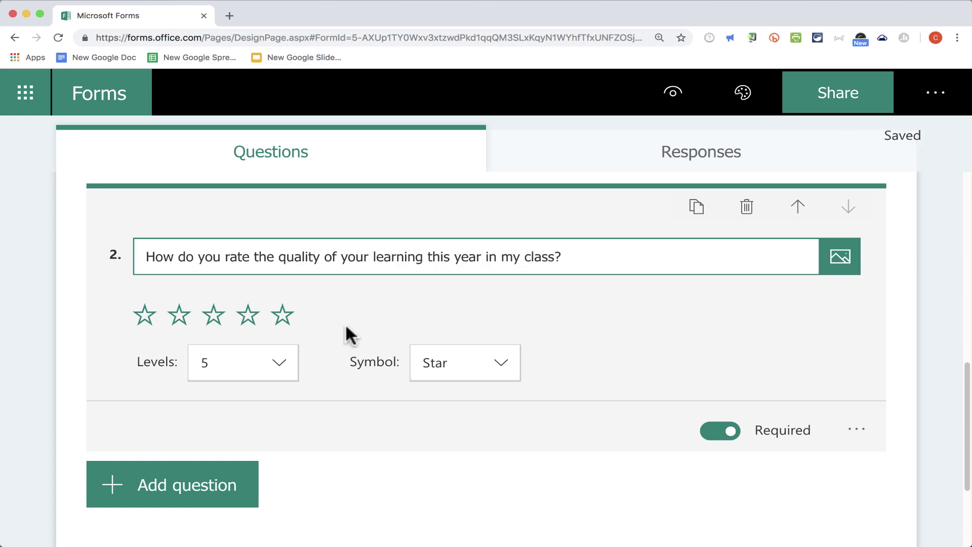
{"action": "left_click", "coordinate": [278, 364]}
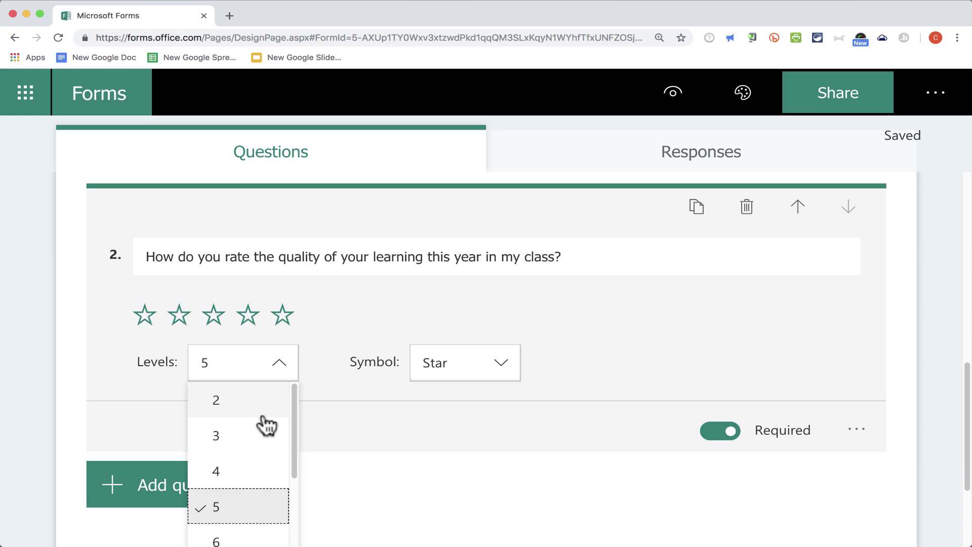
{"action": "left_click", "coordinate": [258, 437]}
{"action": "left_click", "coordinate": [287, 374]}
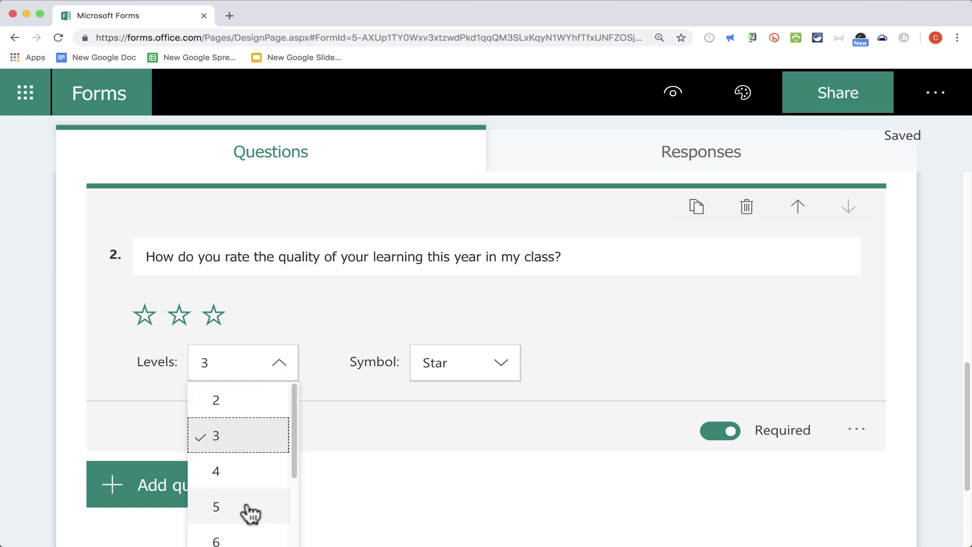
{"action": "left_click", "coordinate": [248, 504]}
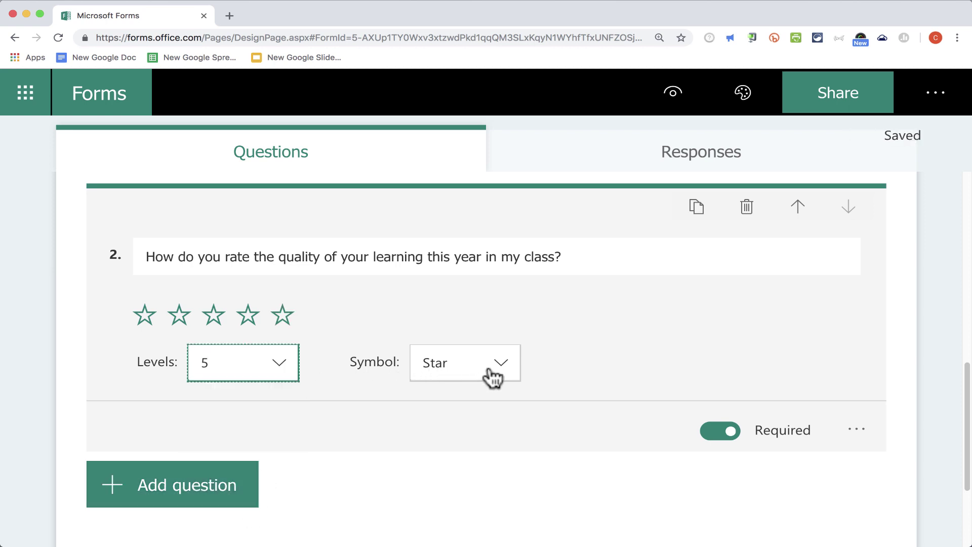
{"action": "left_click", "coordinate": [504, 372]}
{"action": "left_click", "coordinate": [479, 401]}
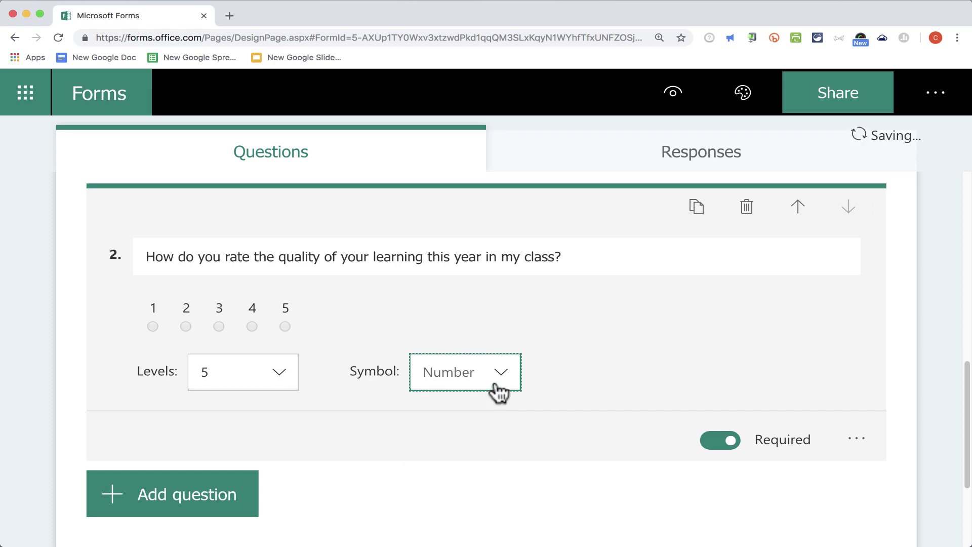
{"action": "left_click", "coordinate": [496, 386]}
{"action": "left_click", "coordinate": [481, 446]}
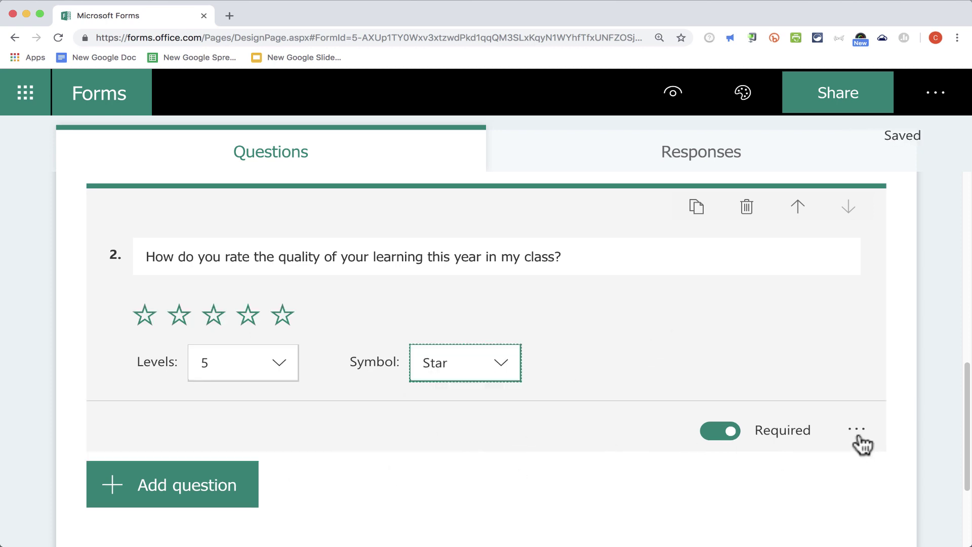
Step: Browse the additional question types, then dismiss the list without adding one
{"action": "scroll", "coordinate": [431, 441], "scroll_direction": "down", "scroll_amount": 3}
{"action": "scroll", "coordinate": [431, 441], "scroll_direction": "up", "scroll_amount": 10}
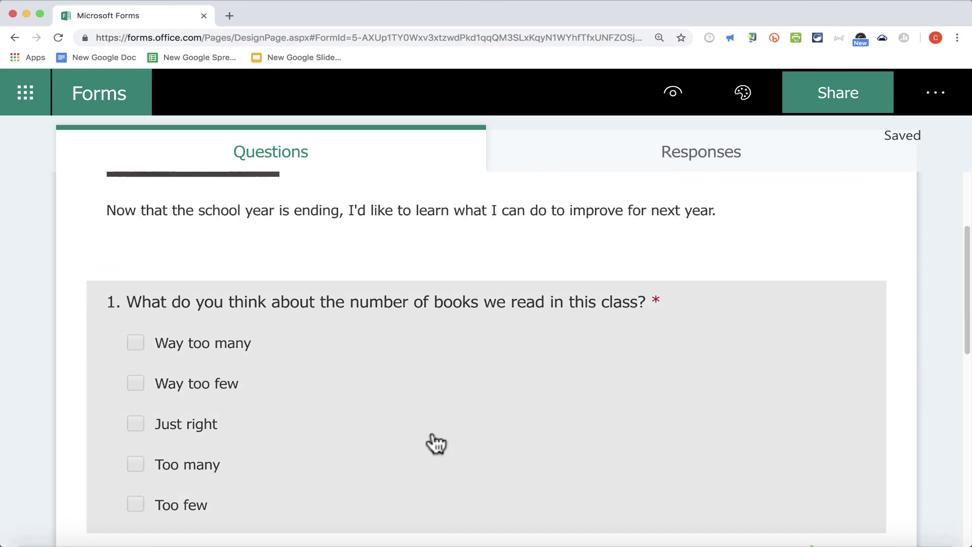
{"action": "scroll", "coordinate": [436, 444], "scroll_direction": "down", "scroll_amount": 10}
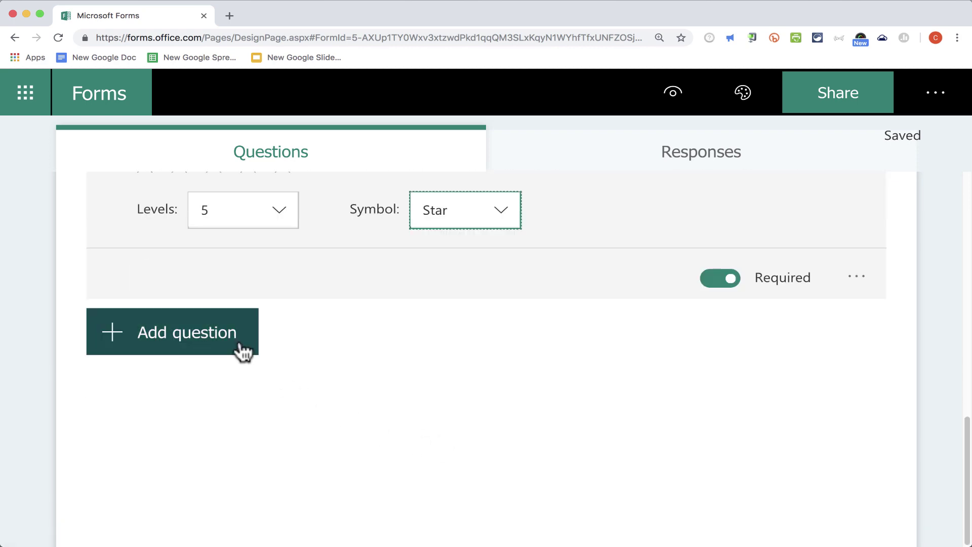
{"action": "left_click", "coordinate": [205, 347]}
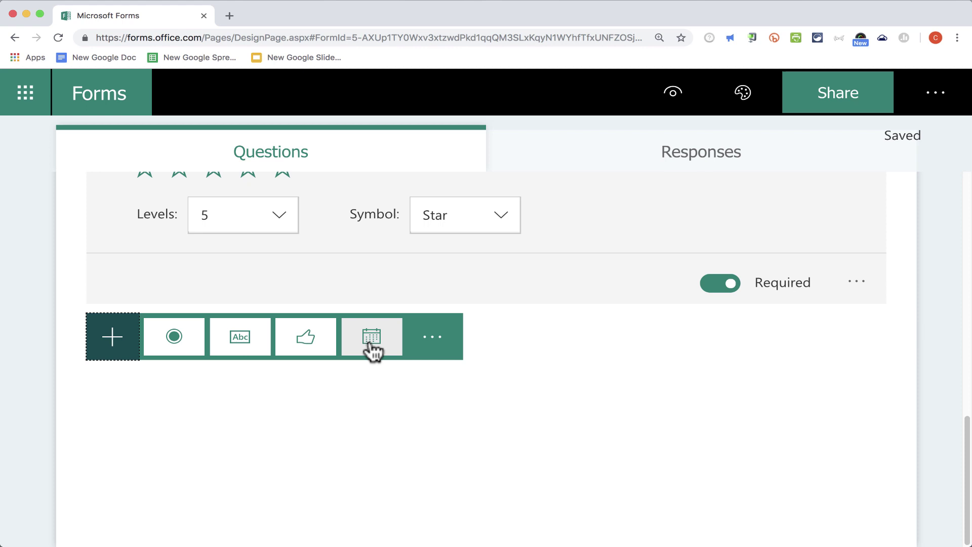
{"action": "left_click", "coordinate": [430, 346]}
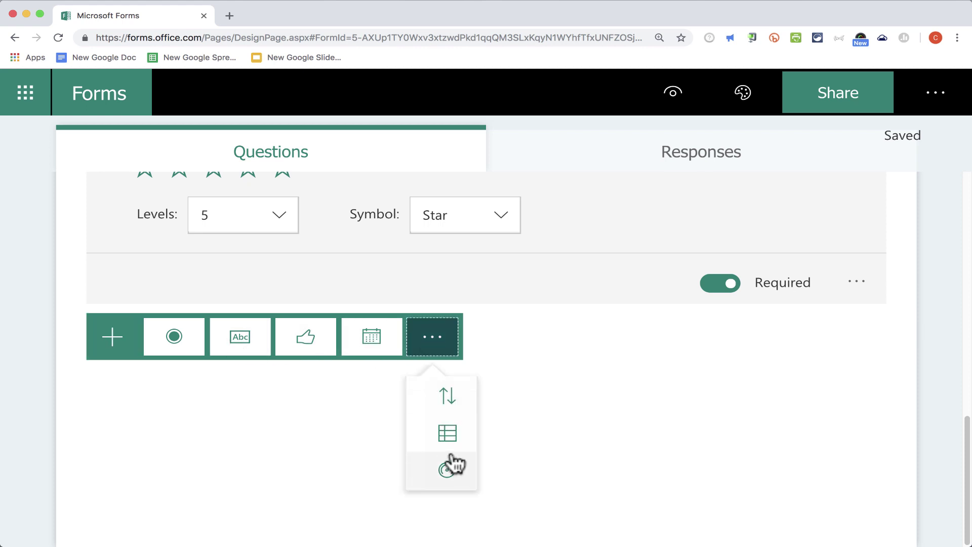
{"action": "left_click", "coordinate": [706, 387]}
{"action": "scroll", "coordinate": [701, 382], "scroll_direction": "up", "scroll_amount": 6}
{"action": "scroll", "coordinate": [695, 378], "scroll_direction": "up", "scroll_amount": 7}
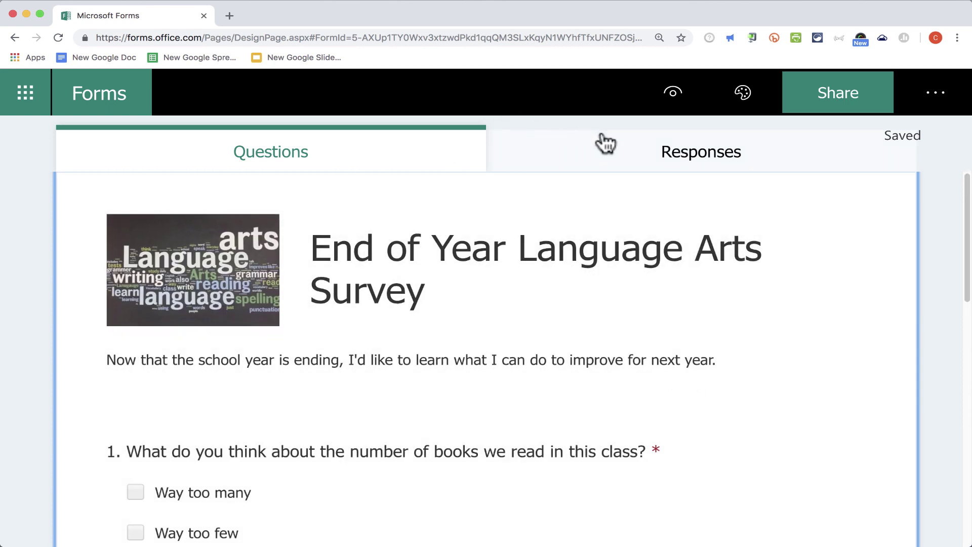
{"action": "left_click", "coordinate": [680, 154]}
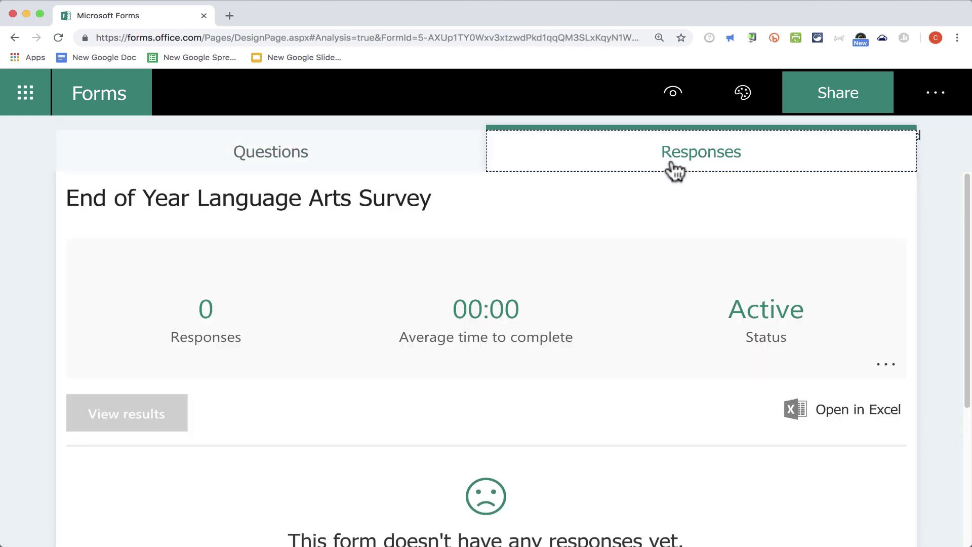
{"action": "scroll", "coordinate": [641, 187], "scroll_direction": "down", "scroll_amount": 4}
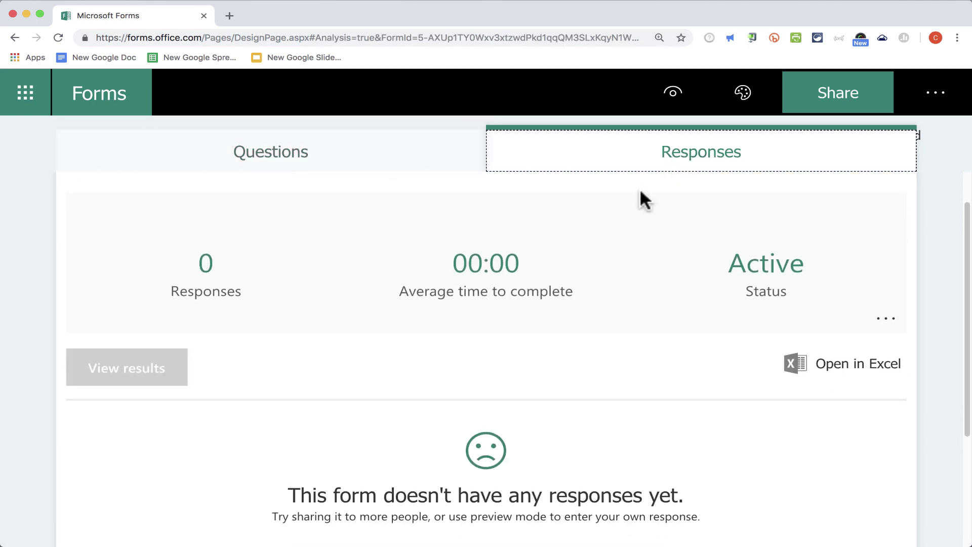
{"action": "scroll", "coordinate": [640, 190], "scroll_direction": "up", "scroll_amount": 4}
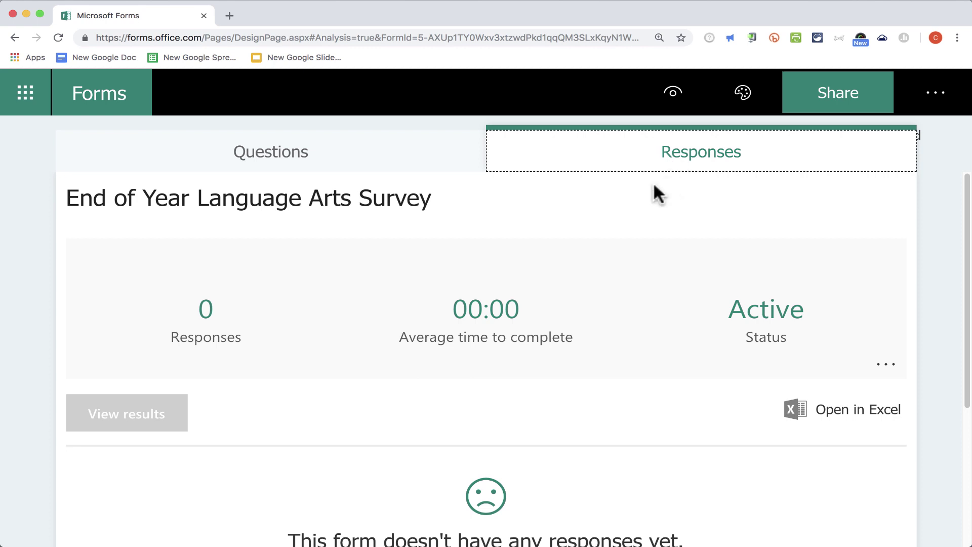
{"action": "left_click", "coordinate": [431, 168]}
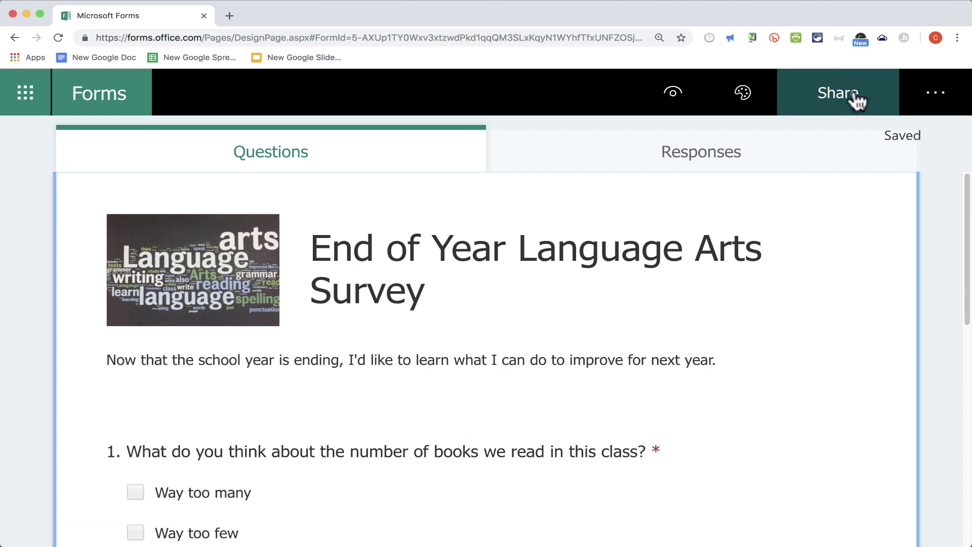
Step: Try the cloud, snowboarder and park-and-city background themes on the survey
{"action": "key", "text": "super+minus"}
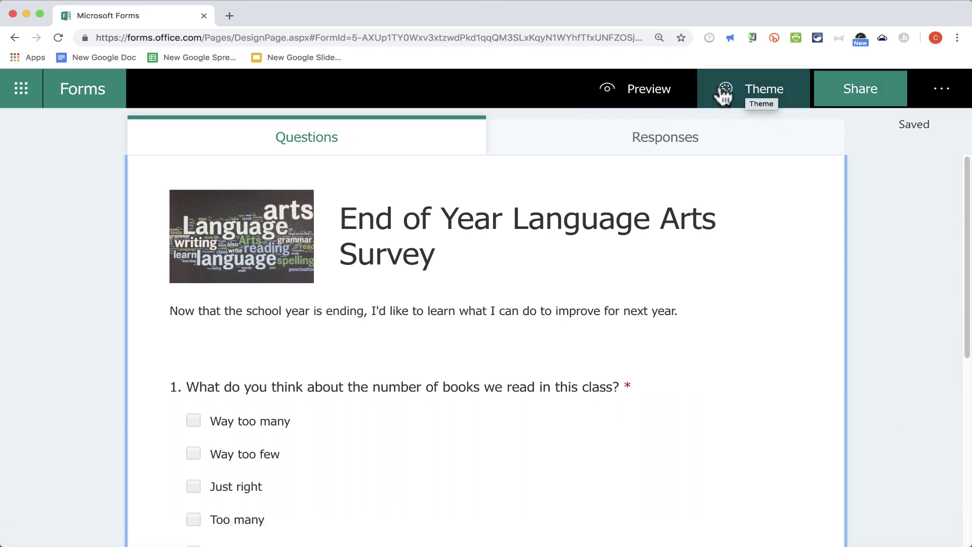
{"action": "left_click", "coordinate": [769, 98]}
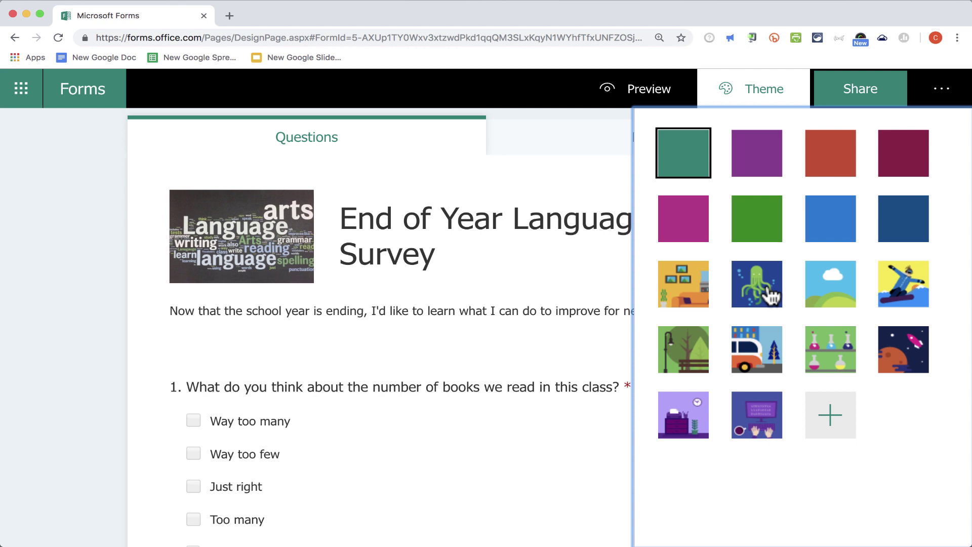
{"action": "left_click", "coordinate": [838, 298]}
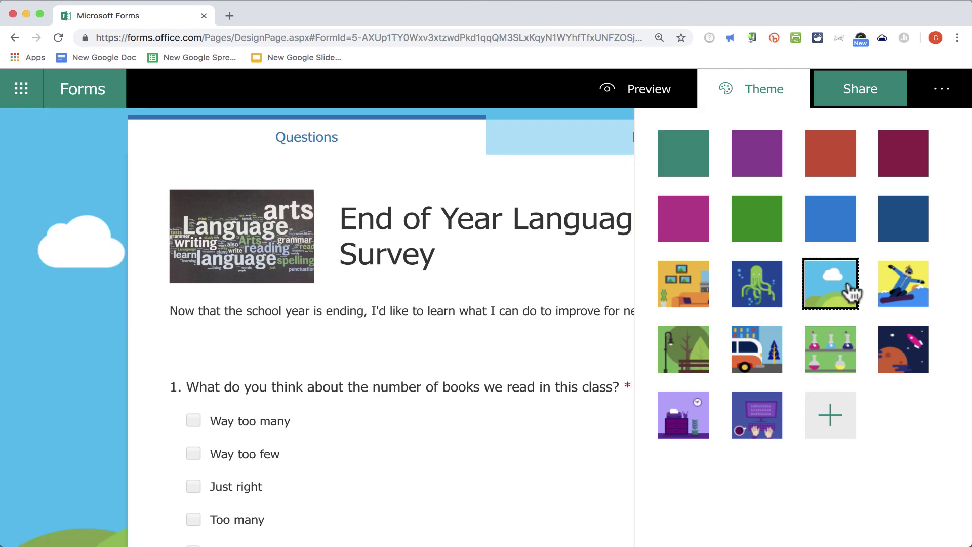
{"action": "left_click", "coordinate": [906, 298]}
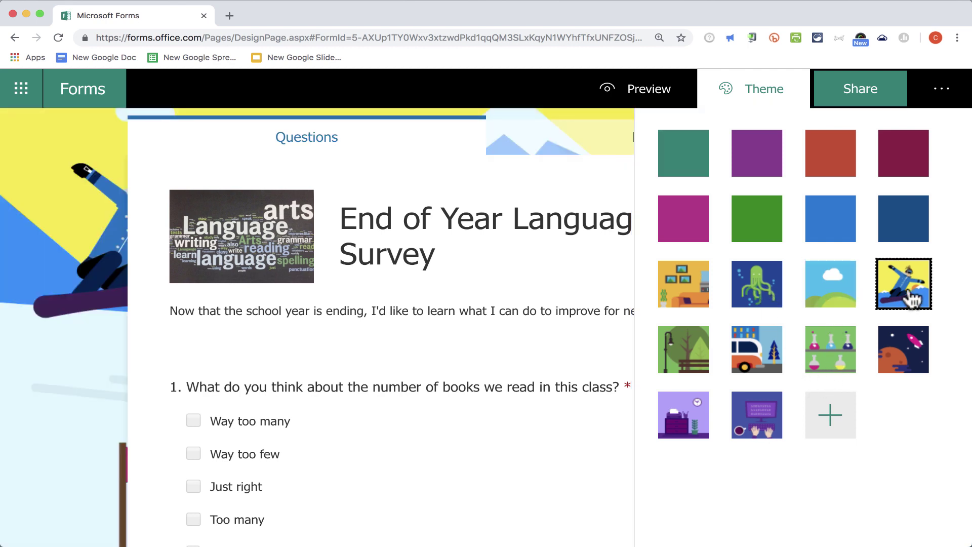
{"action": "left_click", "coordinate": [709, 356]}
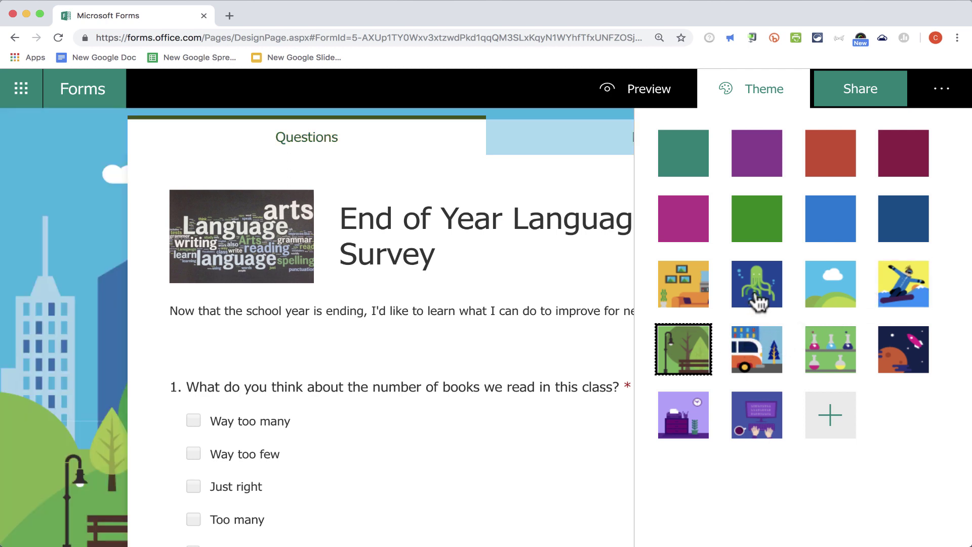
Step: Look at the custom theme options, then apply the sky-and-hills theme
{"action": "left_click", "coordinate": [838, 419]}
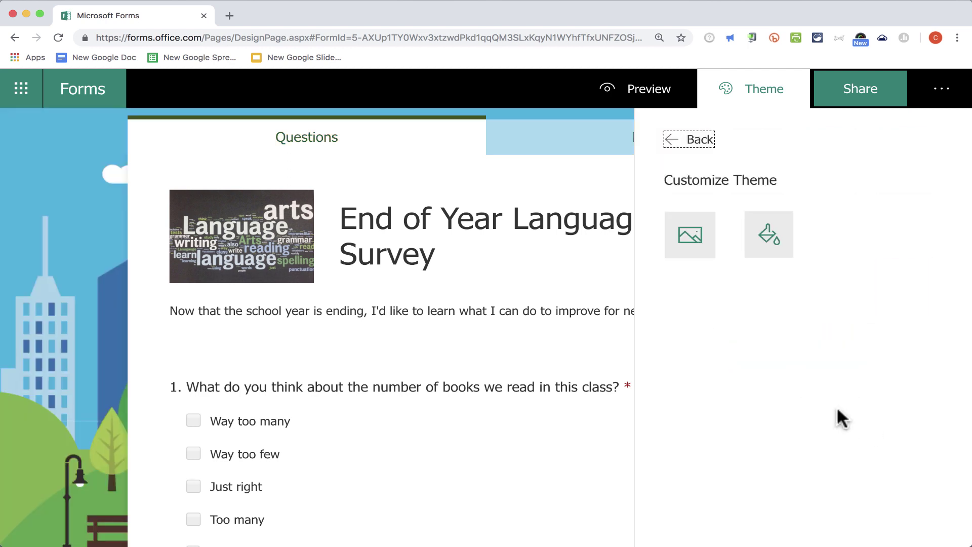
{"action": "left_click", "coordinate": [699, 249]}
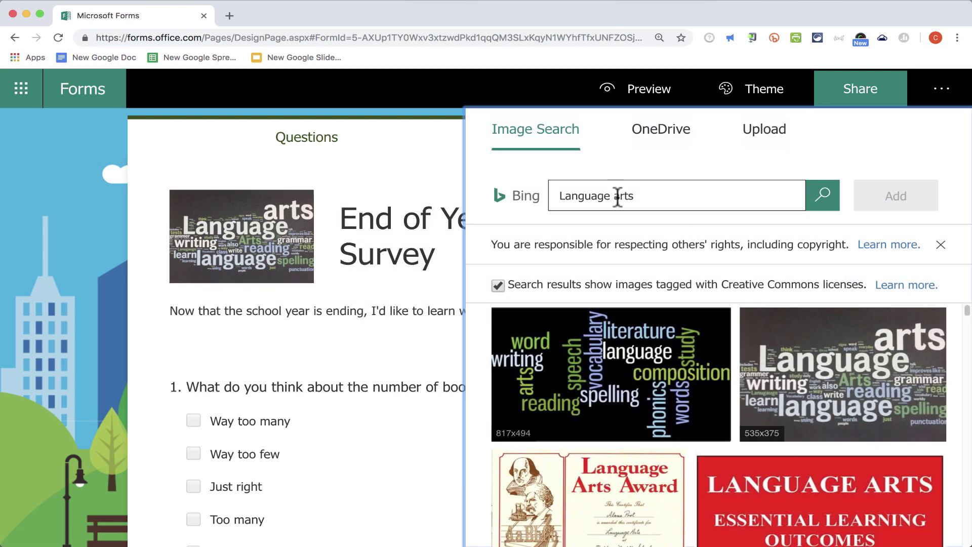
{"action": "key", "text": "Escape"}
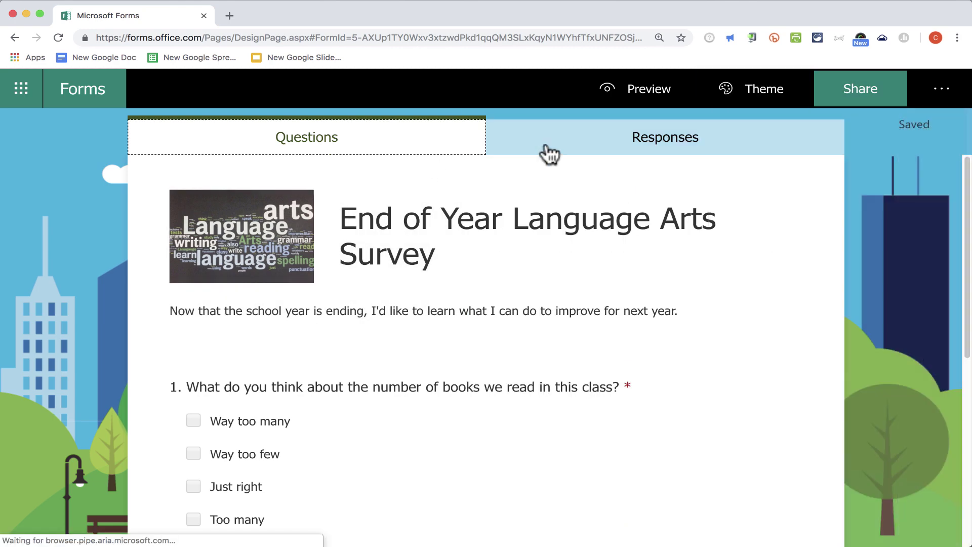
{"action": "left_click", "coordinate": [749, 104]}
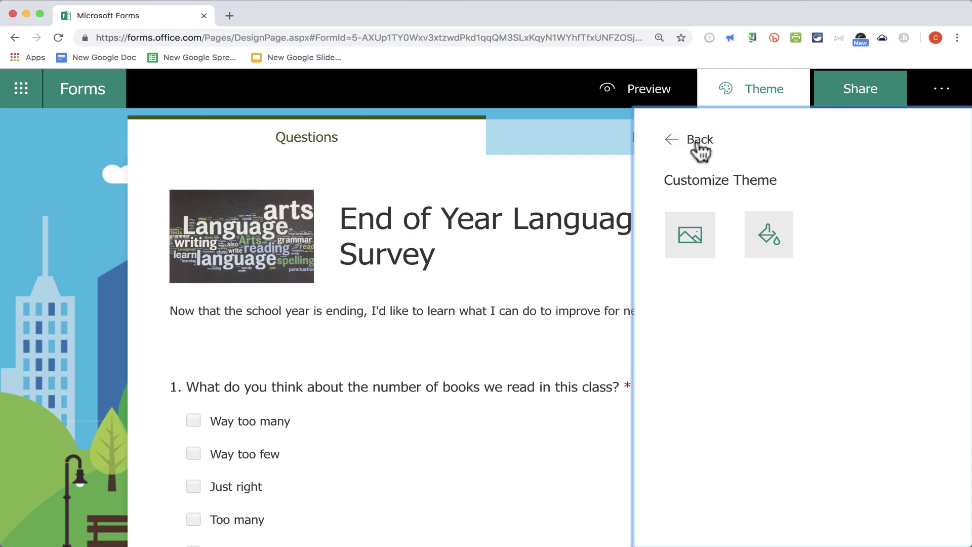
{"action": "left_click", "coordinate": [681, 147]}
{"action": "left_click", "coordinate": [830, 278]}
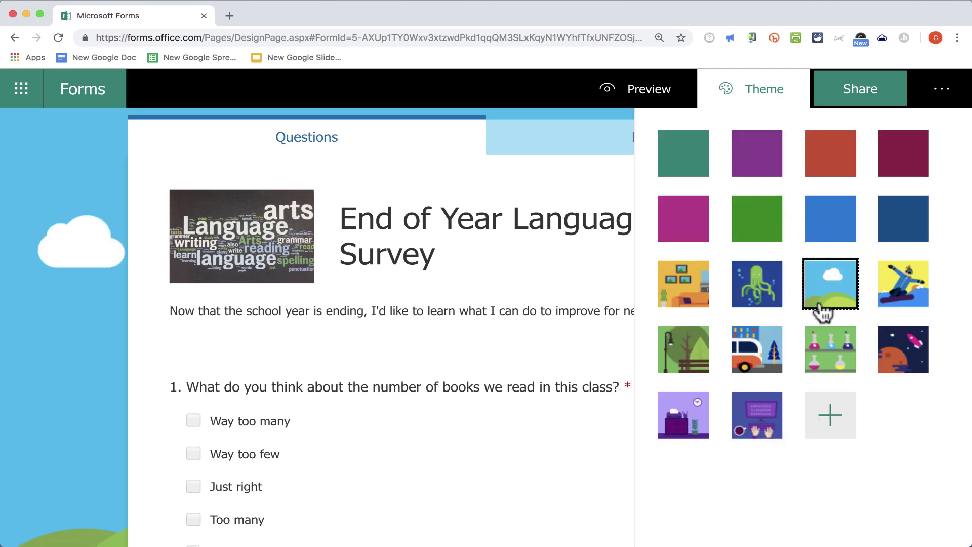
Step: In Preview, answer 'Way too few' and four stars, then submit the test response
{"action": "left_click", "coordinate": [650, 96]}
{"action": "scroll", "coordinate": [776, 290], "scroll_direction": "down", "scroll_amount": 8}
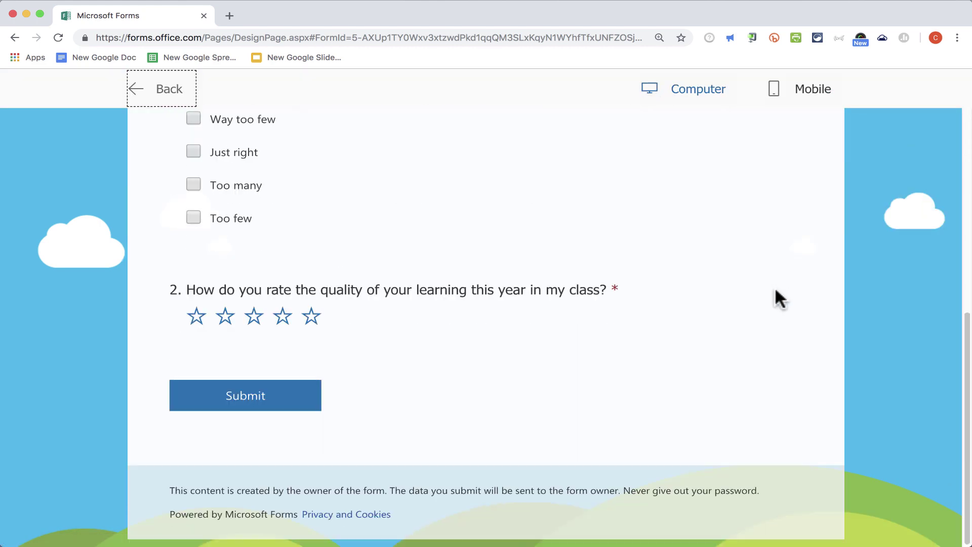
{"action": "scroll", "coordinate": [775, 287], "scroll_direction": "up", "scroll_amount": 8}
{"action": "scroll", "coordinate": [769, 288], "scroll_direction": "down", "scroll_amount": 4}
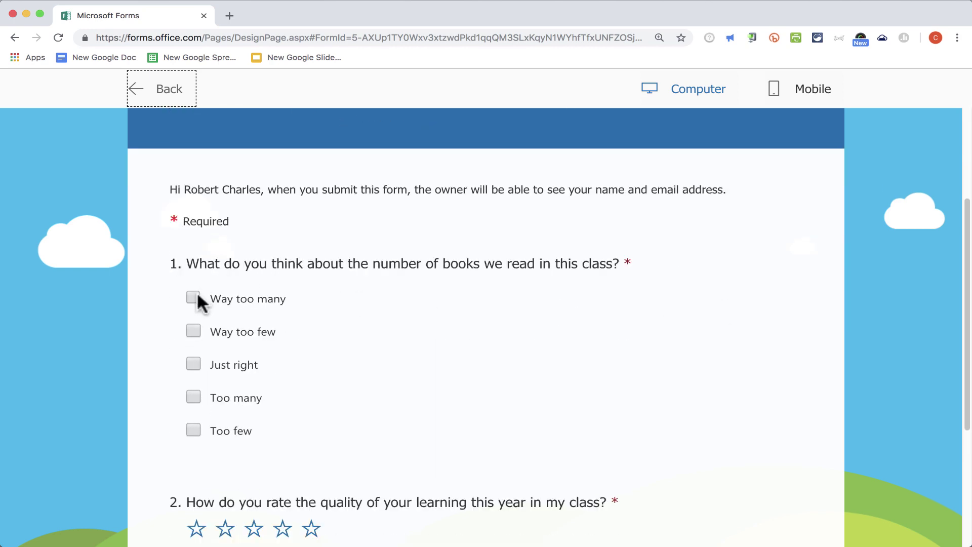
{"action": "left_click", "coordinate": [197, 331]}
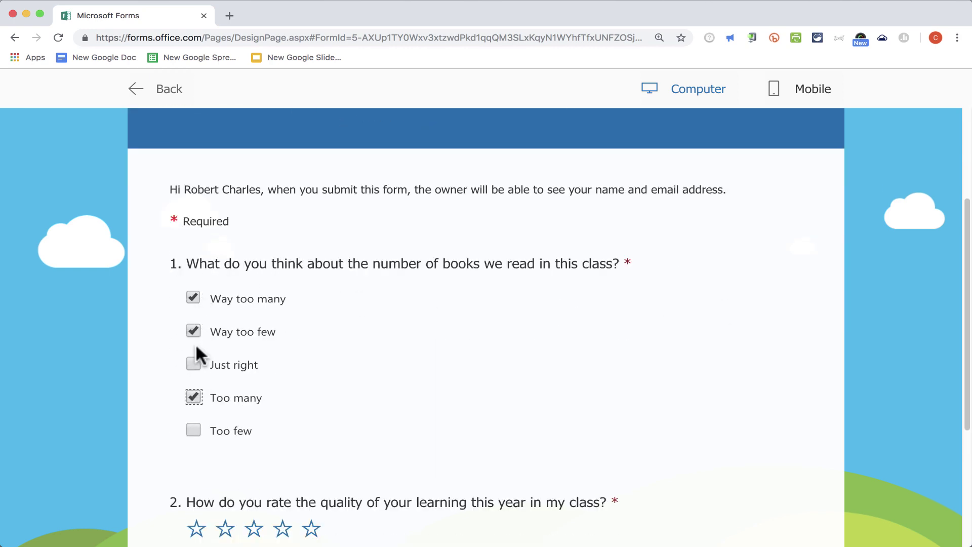
{"action": "scroll", "coordinate": [360, 339], "scroll_direction": "down", "scroll_amount": 3}
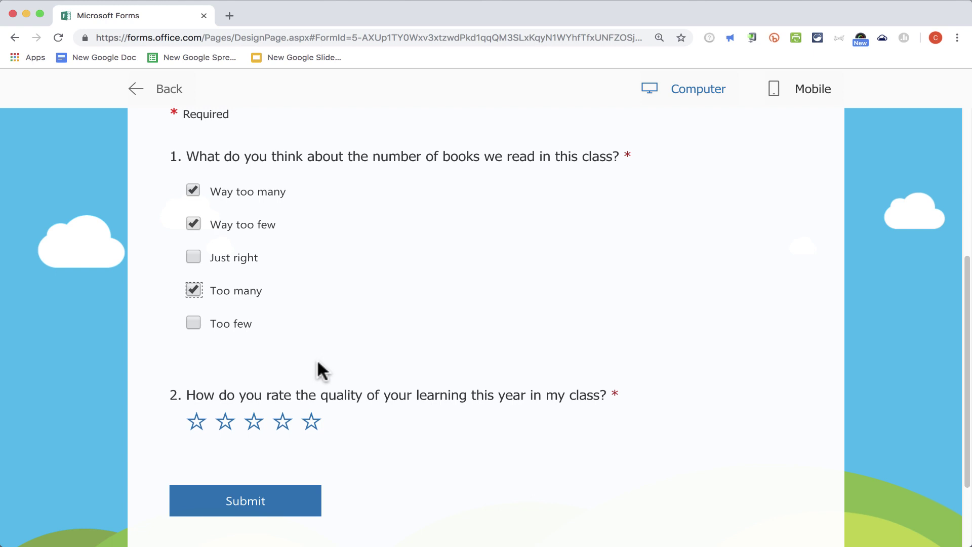
{"action": "left_click", "coordinate": [283, 421]}
{"action": "left_click", "coordinate": [245, 500]}
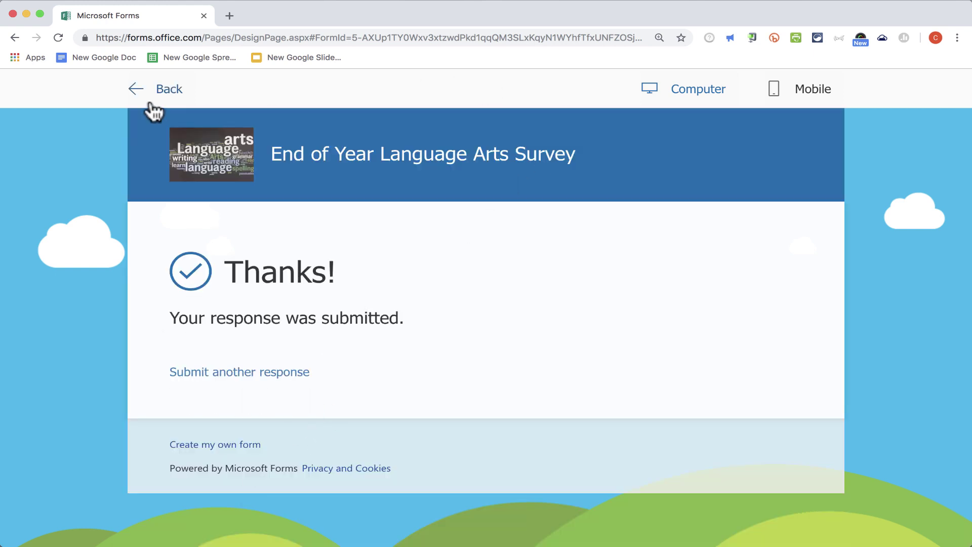
Step: Review the Responses summary: one response, 00:14 average time, pie chart and 4.00 rating
{"action": "left_click", "coordinate": [134, 90]}
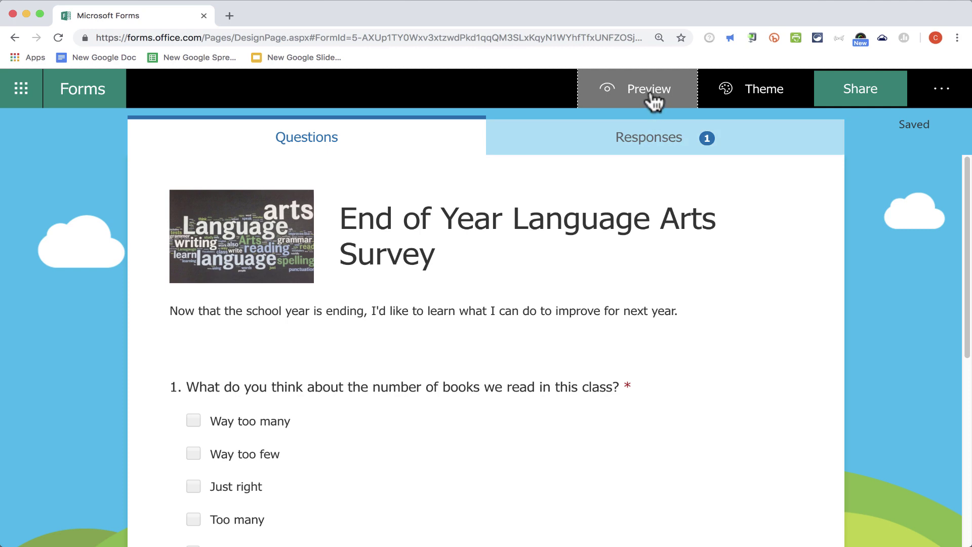
{"action": "left_click", "coordinate": [662, 145]}
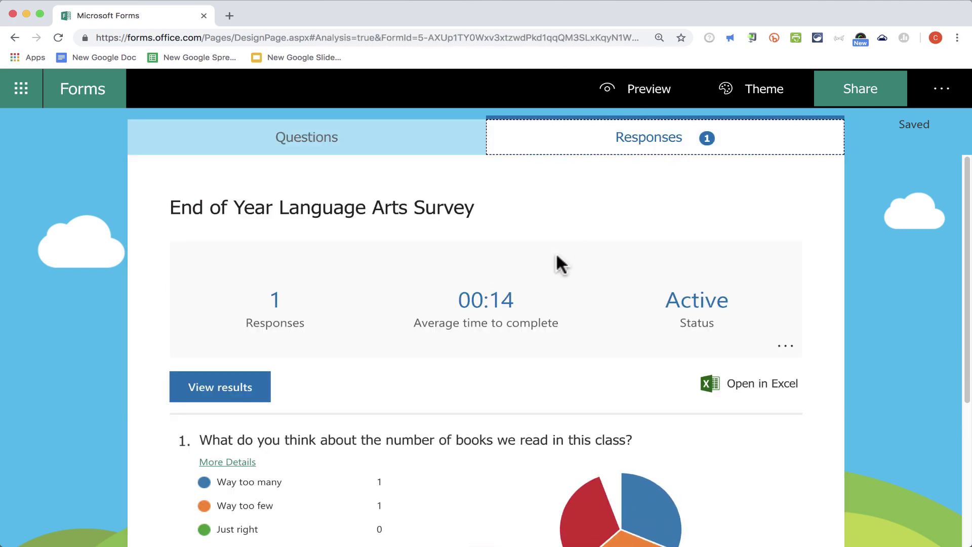
{"action": "scroll", "coordinate": [448, 303], "scroll_direction": "down", "scroll_amount": 3}
{"action": "scroll", "coordinate": [449, 303], "scroll_direction": "up", "scroll_amount": 3}
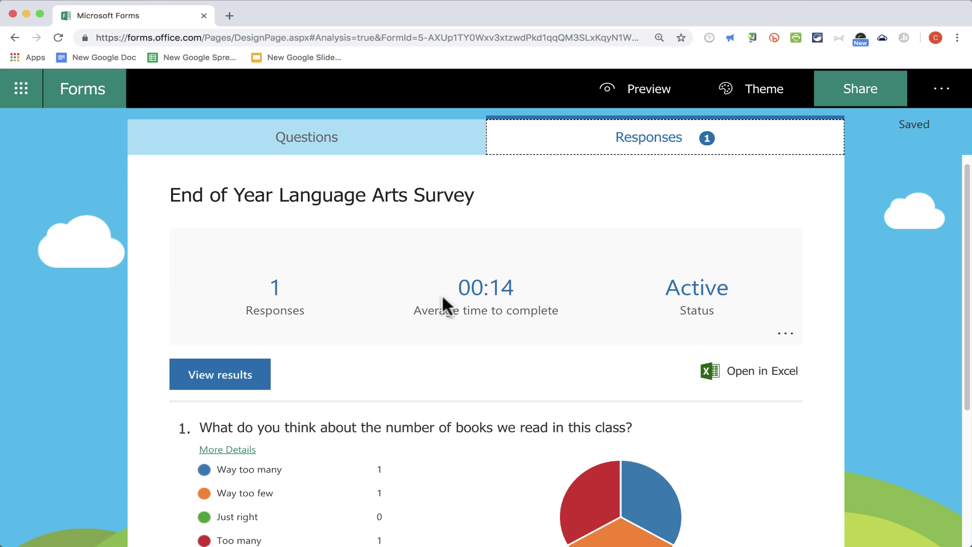
{"action": "scroll", "coordinate": [443, 298], "scroll_direction": "down", "scroll_amount": 3}
{"action": "scroll", "coordinate": [442, 298], "scroll_direction": "down", "scroll_amount": 2}
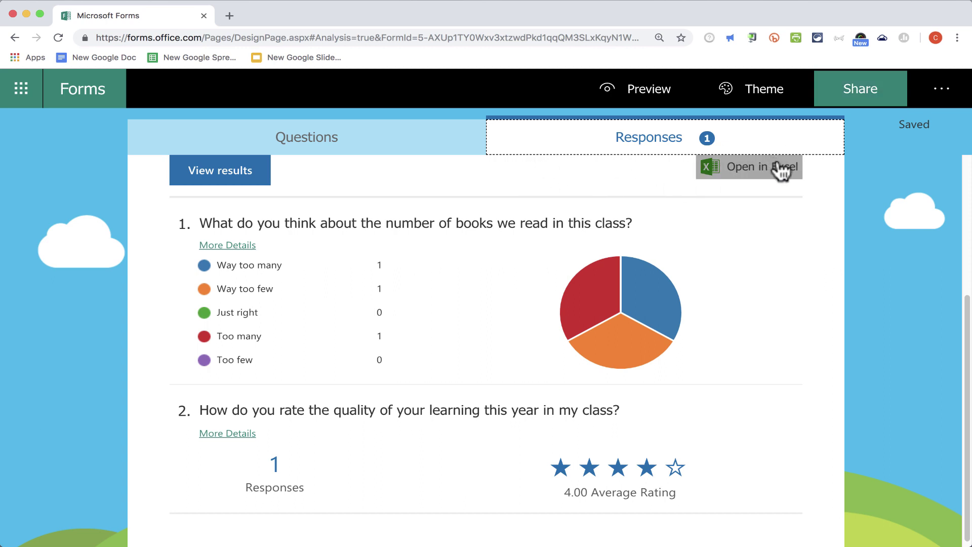
{"action": "left_click", "coordinate": [872, 95]}
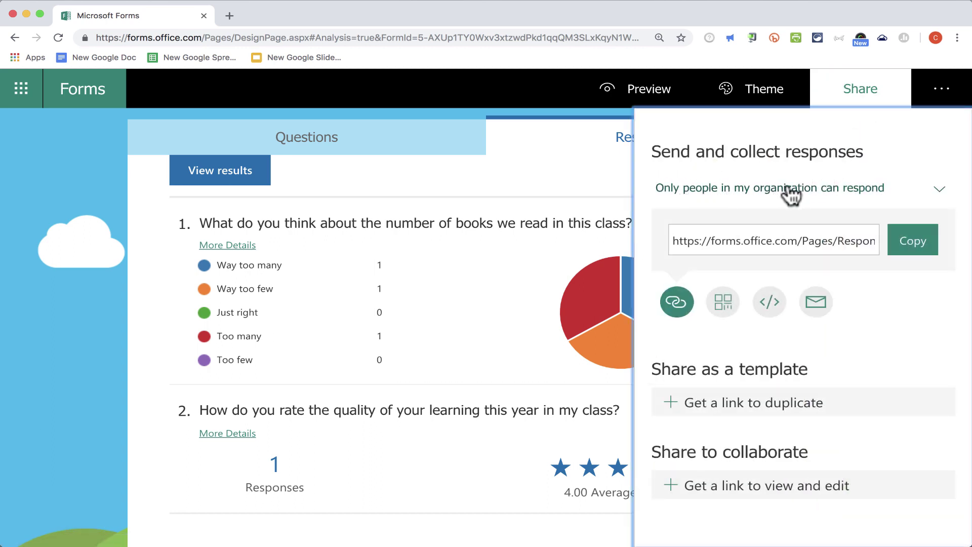
Step: Change the Share setting to 'Anyone with the link can respond' and copy the link
{"action": "left_click", "coordinate": [939, 198]}
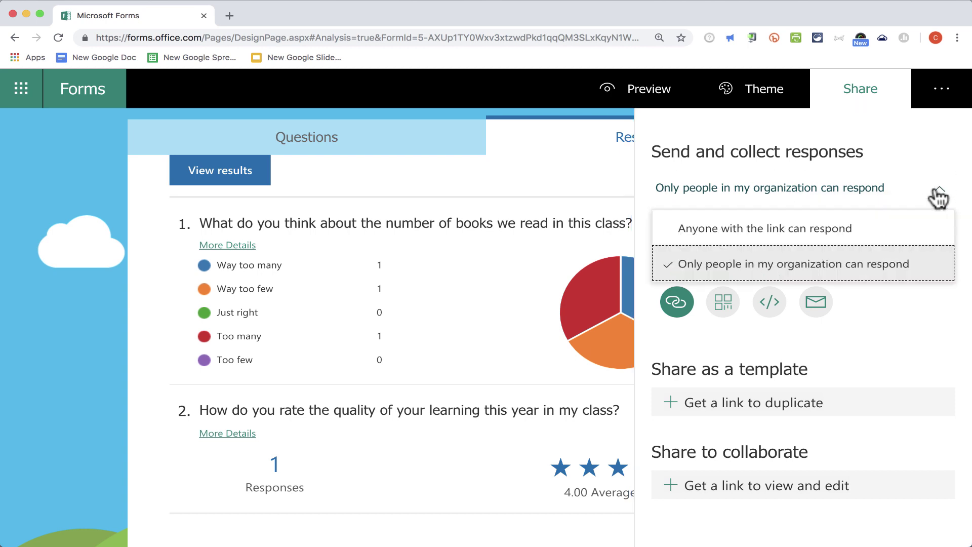
{"action": "left_click", "coordinate": [819, 229]}
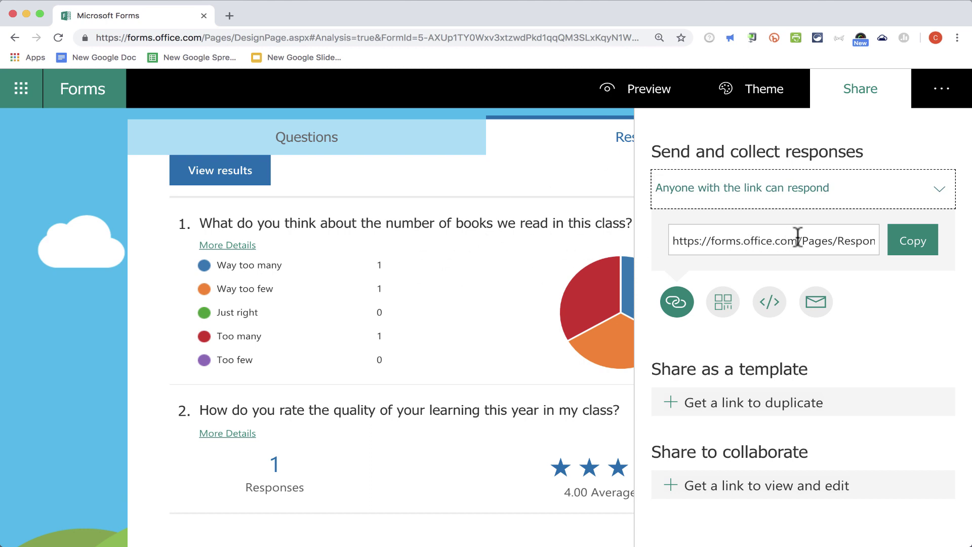
{"action": "left_click", "coordinate": [909, 243]}
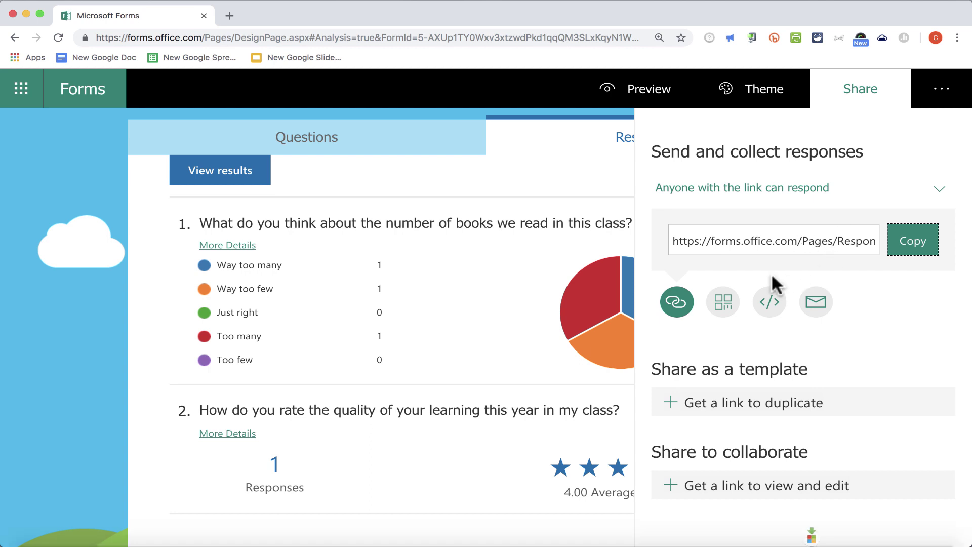
Step: Display the survey's QR code, embed code and email sharing option, then close the Share panel
{"action": "left_click", "coordinate": [723, 303]}
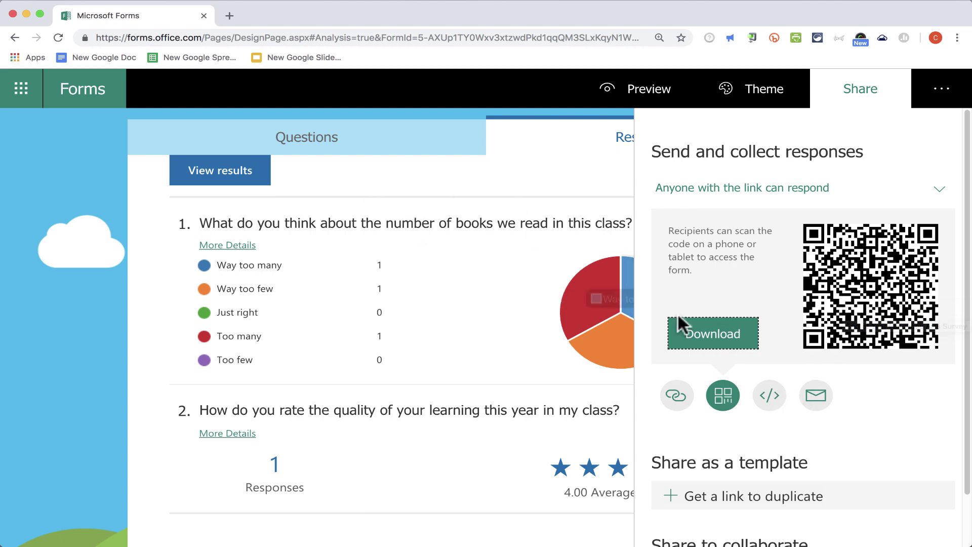
{"action": "left_click", "coordinate": [774, 400]}
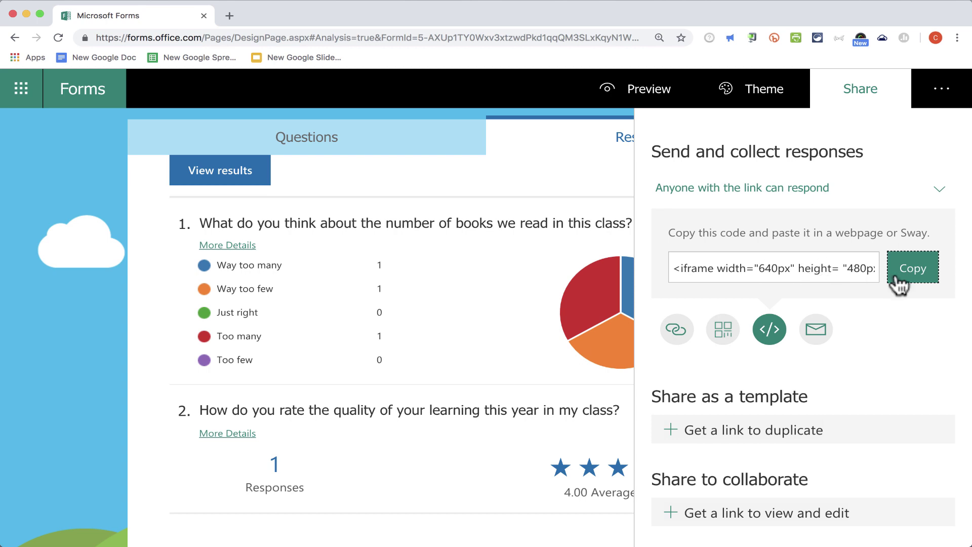
{"action": "left_click", "coordinate": [820, 334]}
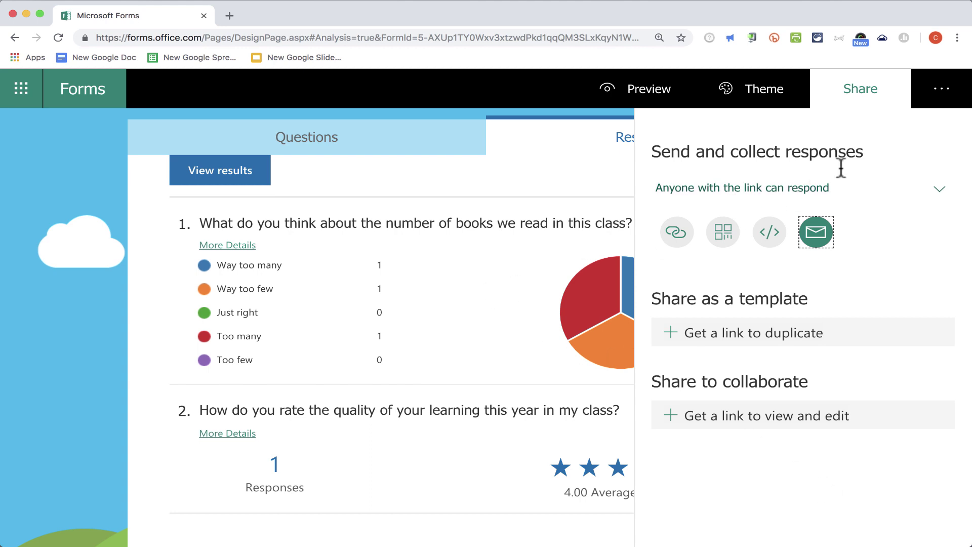
{"action": "left_click", "coordinate": [940, 93]}
Step: Go to My forms and create a new blank quiz
{"action": "left_click", "coordinate": [91, 99]}
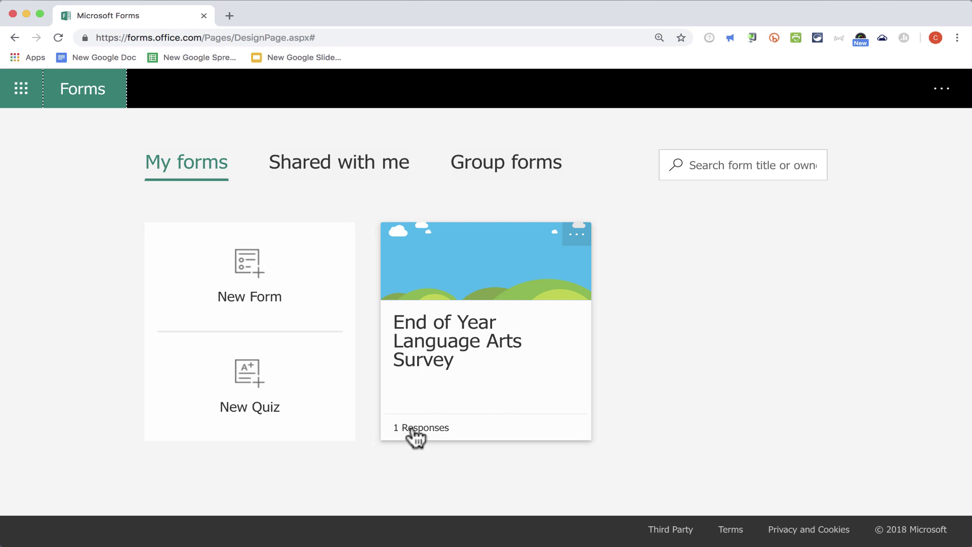
{"action": "left_click", "coordinate": [249, 372]}
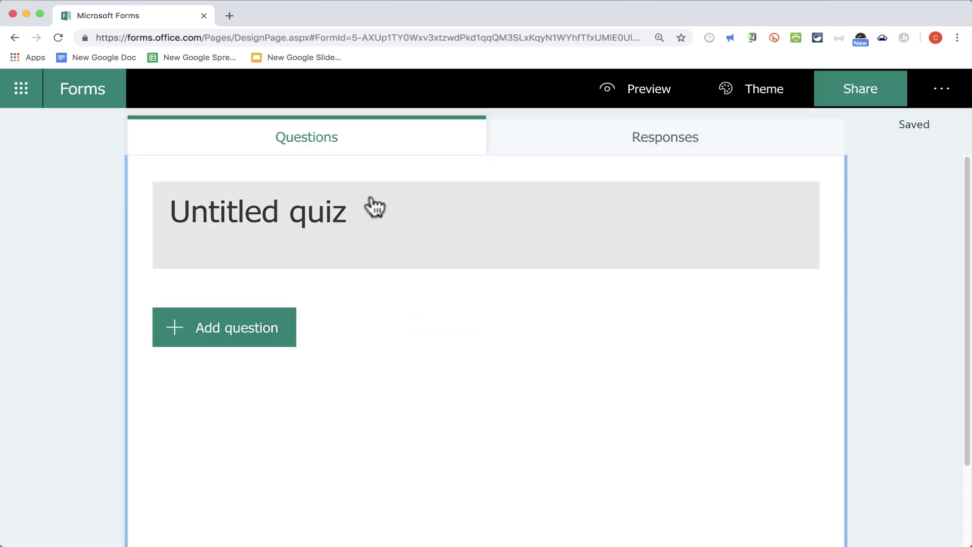
Step: Title the quiz 'Parts of Speech Quiz' and fill in a placeholder description
{"action": "left_click", "coordinate": [372, 200]}
{"action": "type", "text": "Parts of Speech Quiz"}
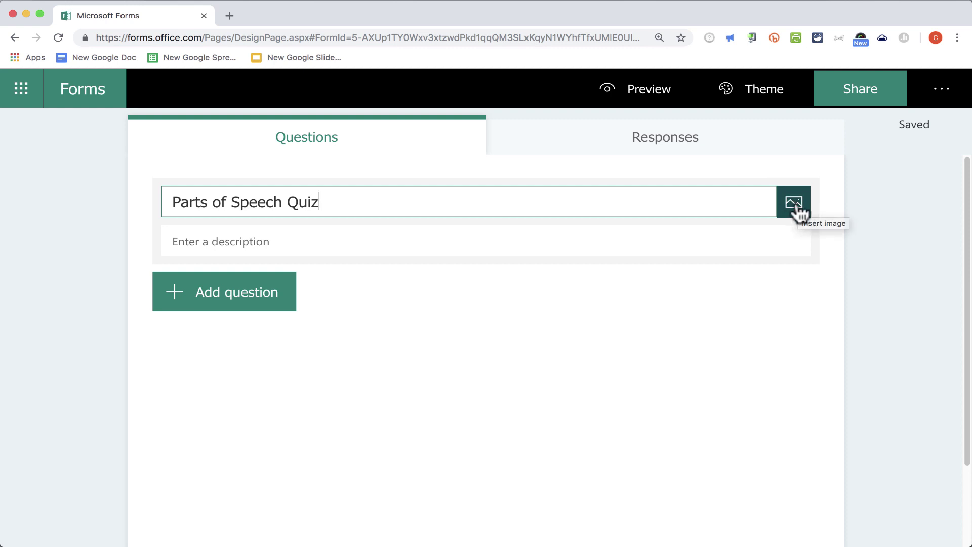
{"action": "left_click", "coordinate": [349, 242]}
{"action": "type", "text": "asdf"}
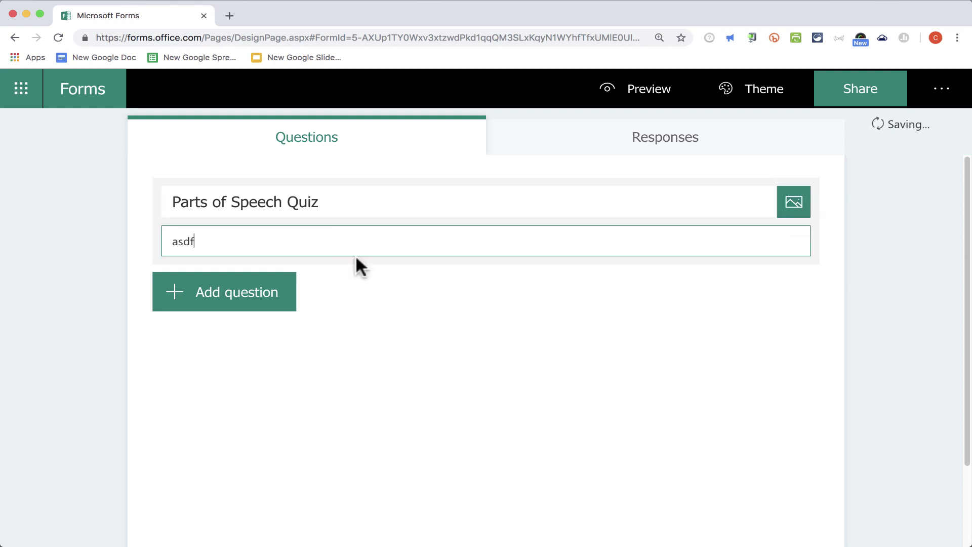
{"action": "type", "text": "asdfasdfas"}
Step: Add a Choice question from the additional question types
{"action": "left_click", "coordinate": [258, 302]}
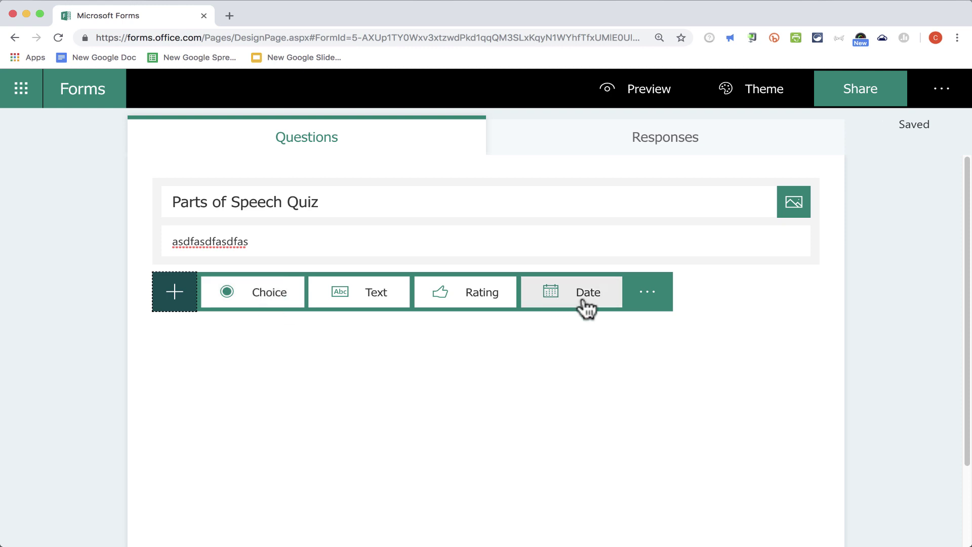
{"action": "left_click", "coordinate": [645, 304]}
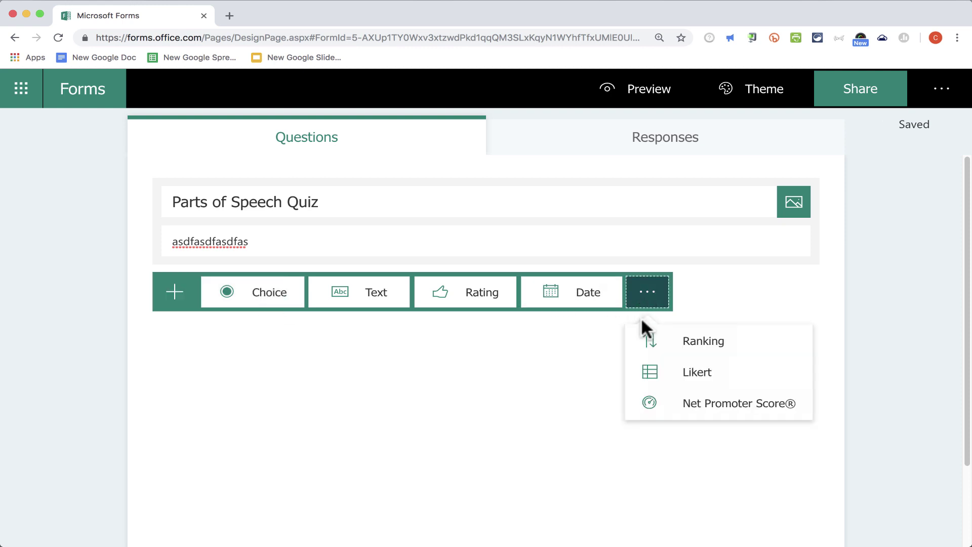
{"action": "left_click", "coordinate": [274, 297]}
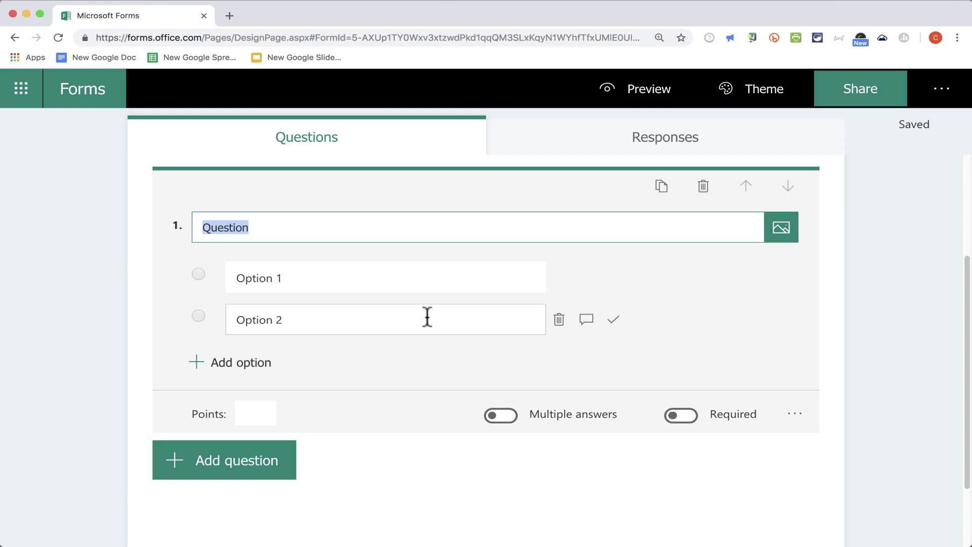
Step: Enter the Pink question with options Noun and Adjectives, marking Adjectives correct
{"action": "key", "text": "super+v"}
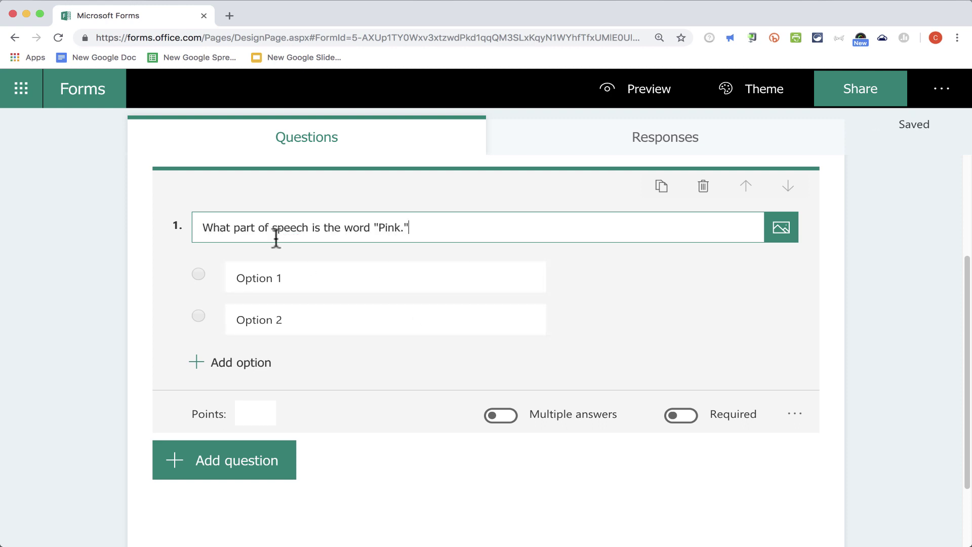
{"action": "left_click", "coordinate": [345, 282]}
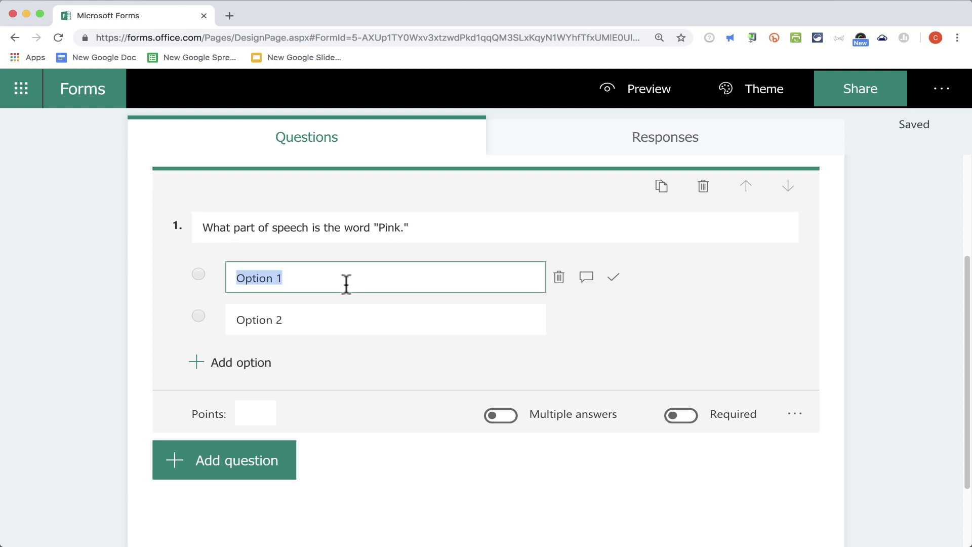
{"action": "type", "text": "Noun"}
{"action": "key", "text": "Tab"}
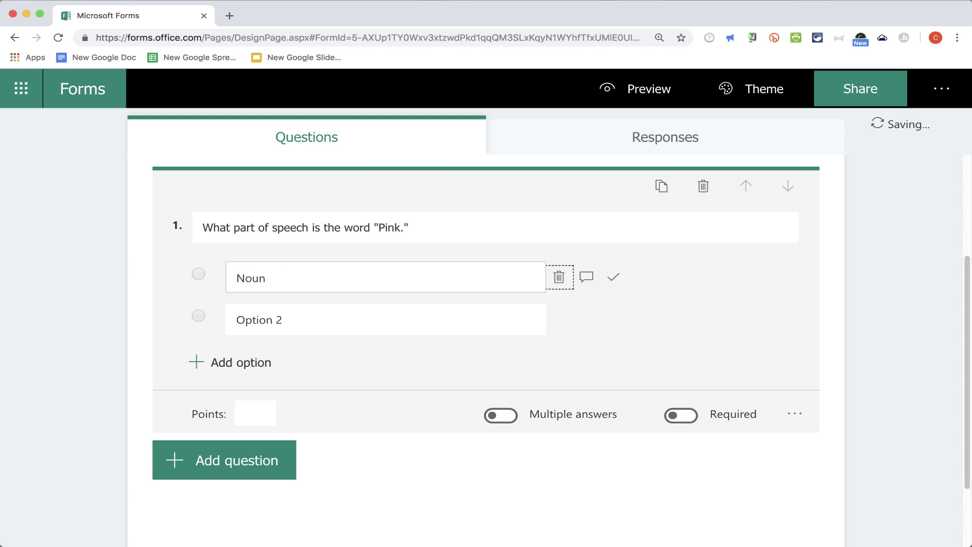
{"action": "left_click", "coordinate": [329, 329]}
{"action": "type", "text": "Adjectives"}
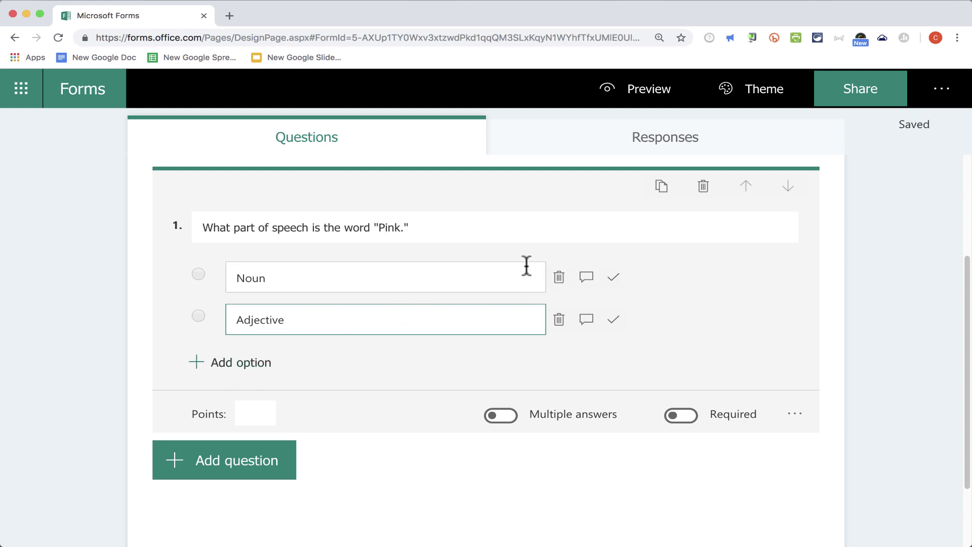
{"action": "left_click", "coordinate": [614, 322]}
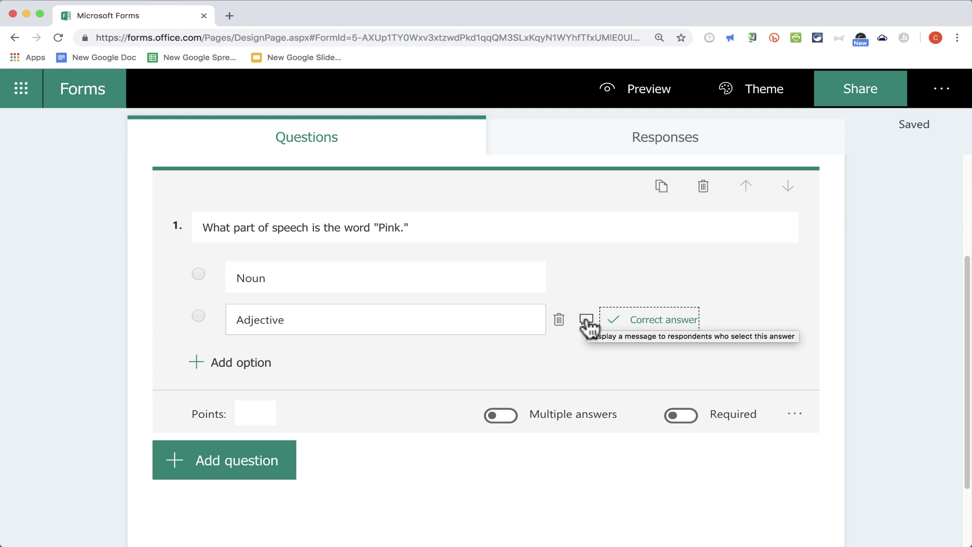
Step: Add feedback 'Yes, that's absolutely right!' to Adjectives and an explanation to Noun
{"action": "left_click", "coordinate": [587, 321]}
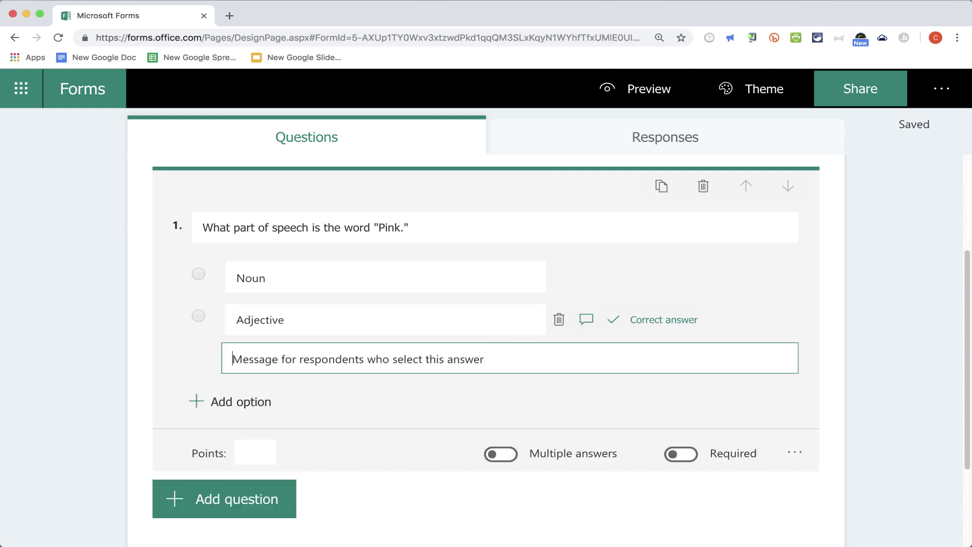
{"action": "type", "text": "Yes, that's ab"}
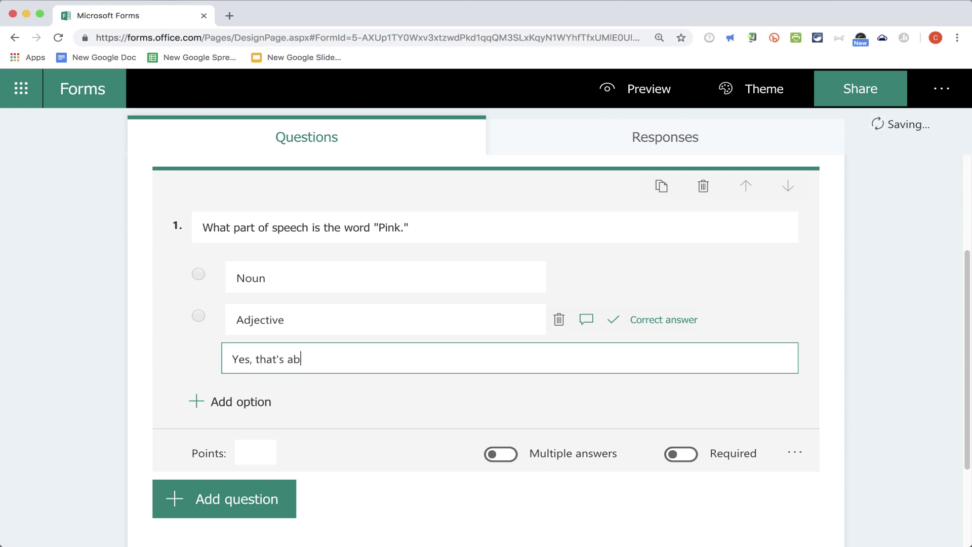
{"action": "type", "text": "solutely right!"}
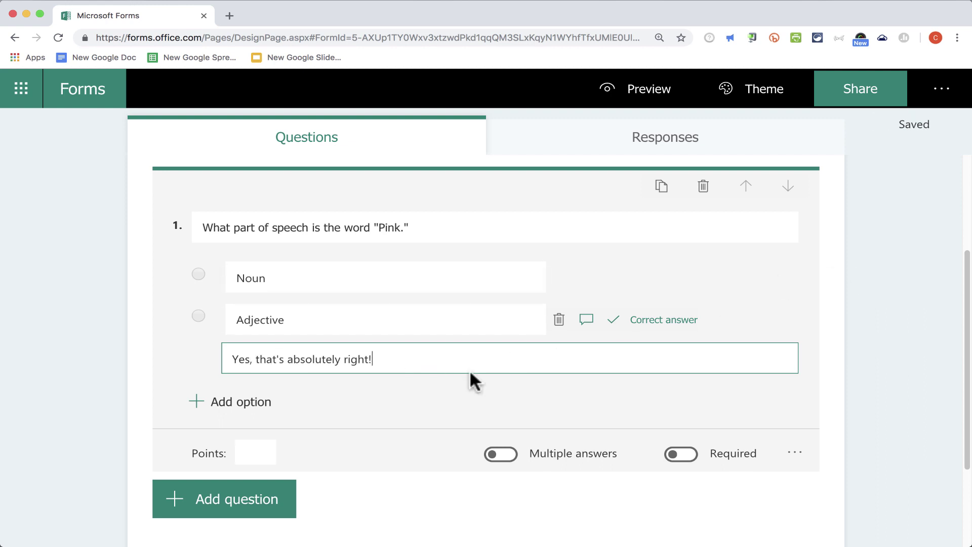
{"action": "left_click", "coordinate": [541, 387]}
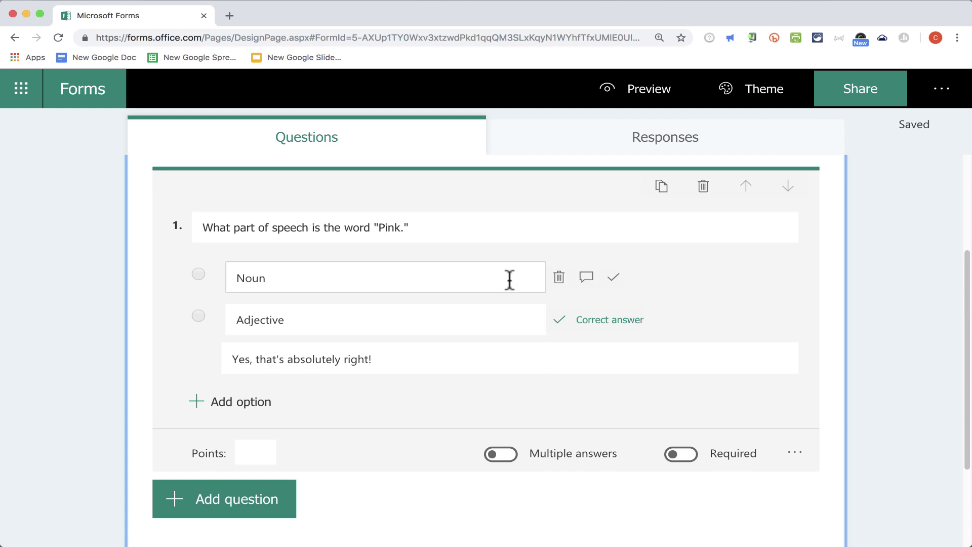
{"action": "left_click", "coordinate": [586, 278]}
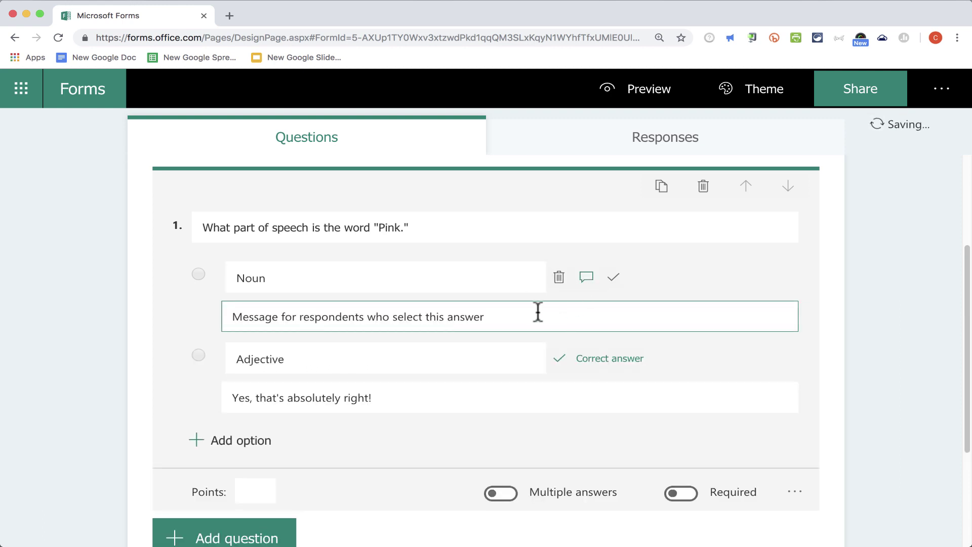
{"action": "left_click_drag", "start_coordinate": [538, 312], "coordinate": [210, 325]}
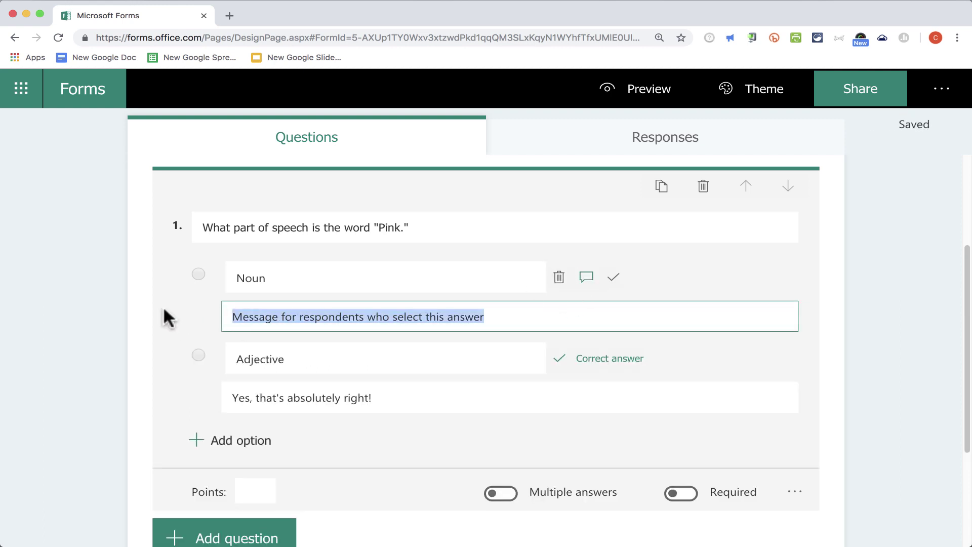
{"action": "type", "text": "Pink actually describes a noun, which makes"}
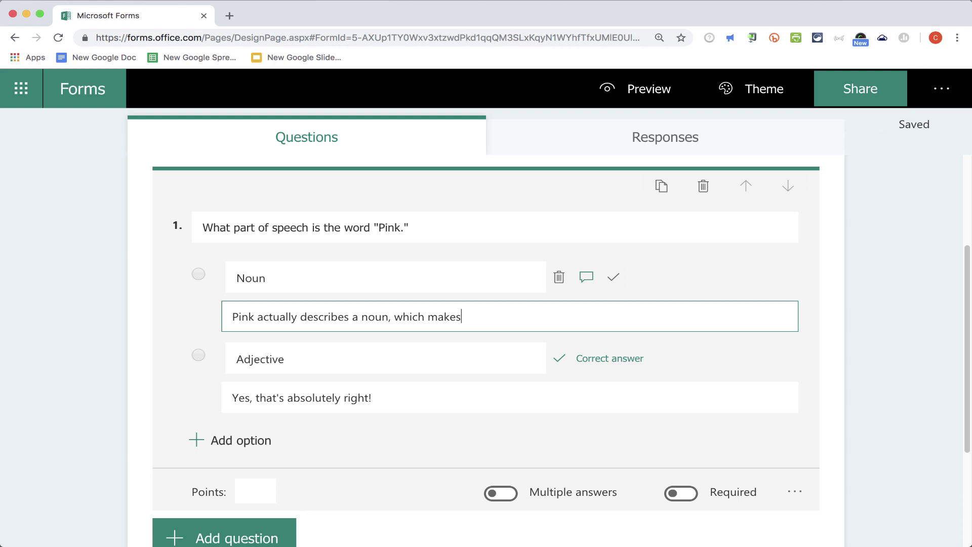
{"action": "type", "text": " it an adjective."}
{"action": "left_click", "coordinate": [698, 285]}
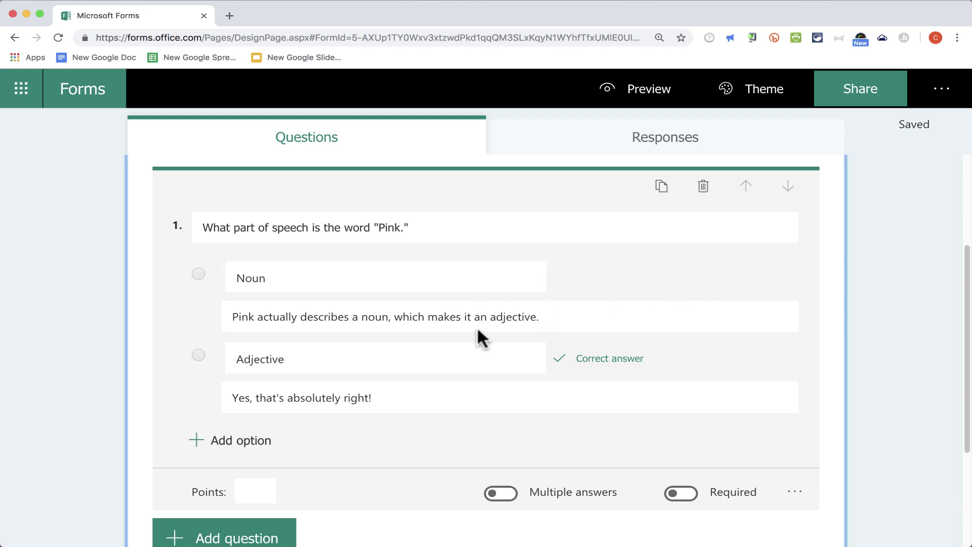
Step: Set the Pink question's Points to 5, leaving the add-question options closed
{"action": "left_click", "coordinate": [245, 489]}
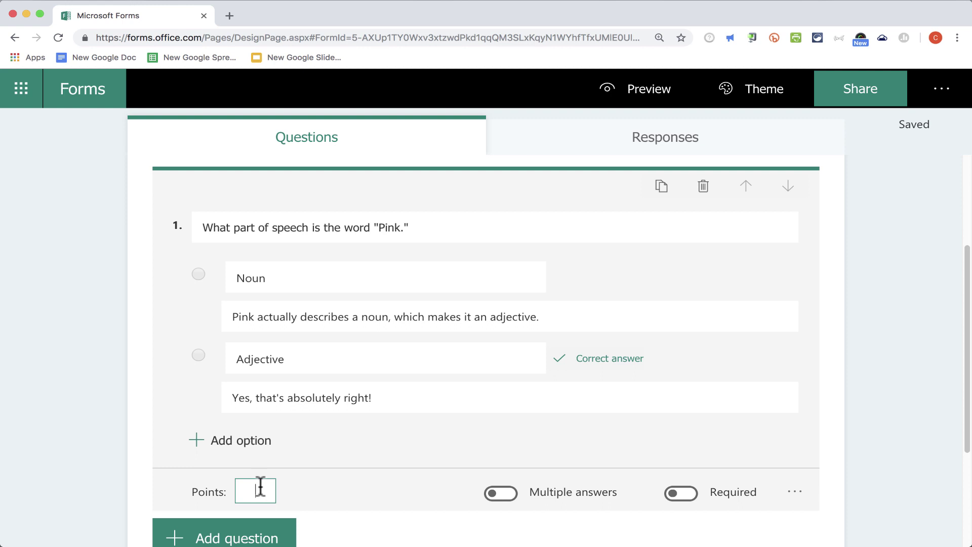
{"action": "type", "text": "5"}
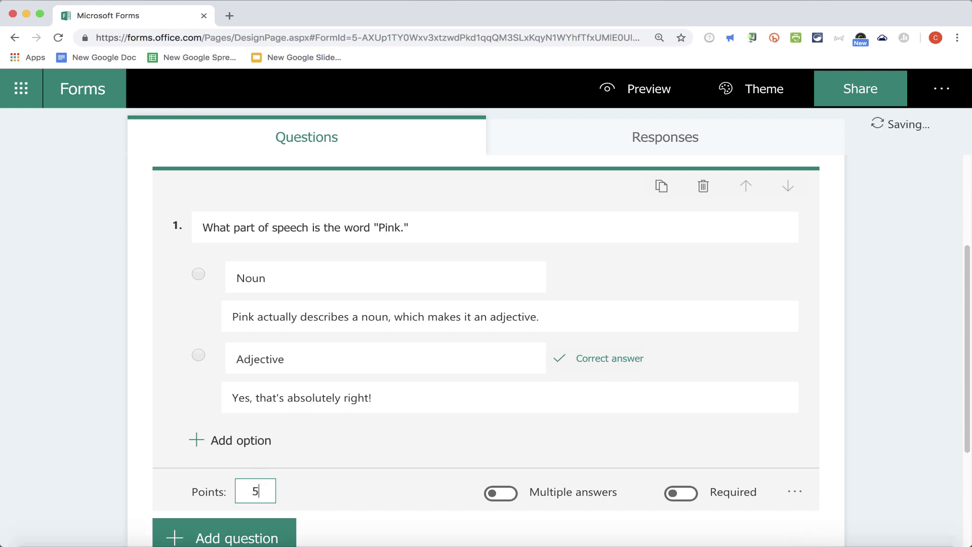
{"action": "scroll", "coordinate": [380, 473], "scroll_direction": "down", "scroll_amount": 2}
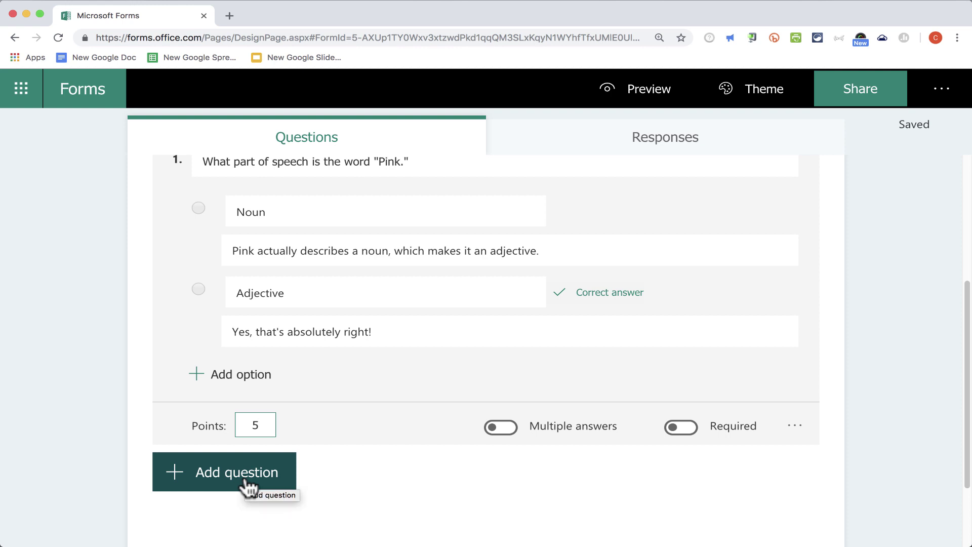
{"action": "left_click", "coordinate": [246, 484]}
{"action": "left_click", "coordinate": [838, 282]}
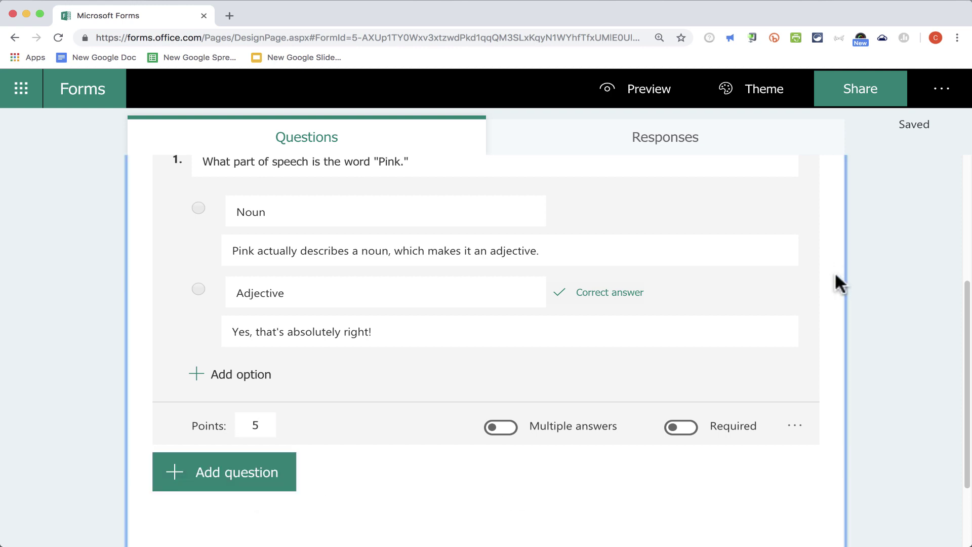
{"action": "scroll", "coordinate": [828, 276], "scroll_direction": "up", "scroll_amount": 5}
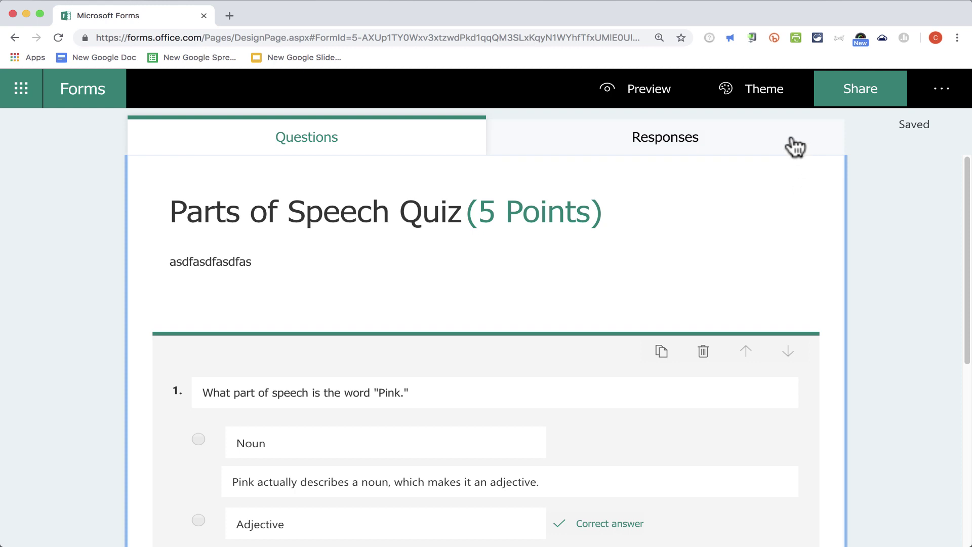
{"action": "left_click", "coordinate": [698, 147]}
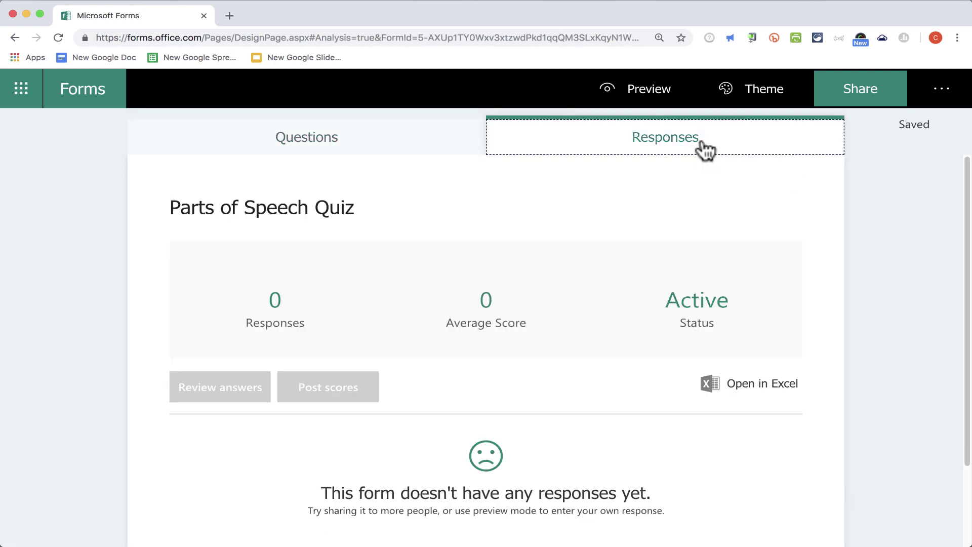
{"action": "scroll", "coordinate": [694, 153], "scroll_direction": "down", "scroll_amount": 2}
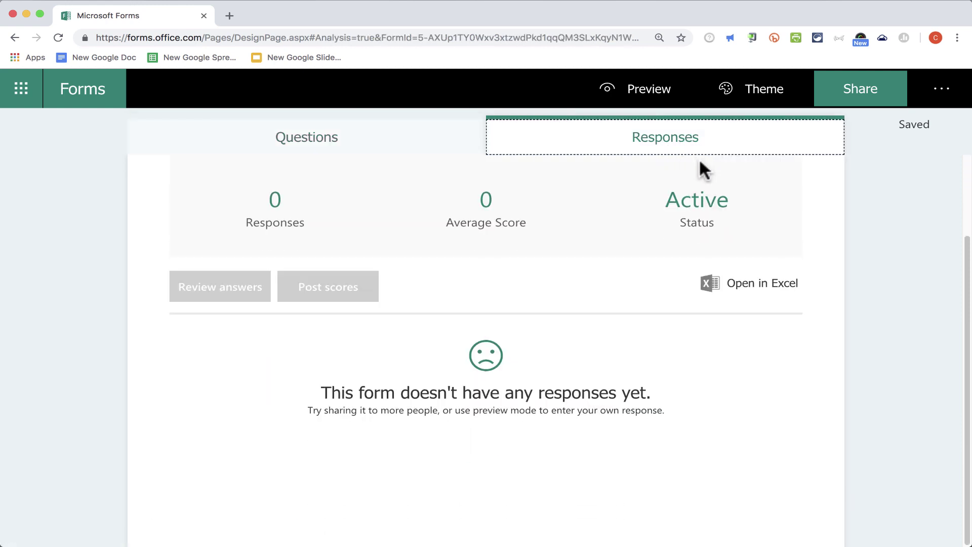
{"action": "scroll", "coordinate": [699, 169], "scroll_direction": "up", "scroll_amount": 2}
{"action": "left_click", "coordinate": [407, 144]}
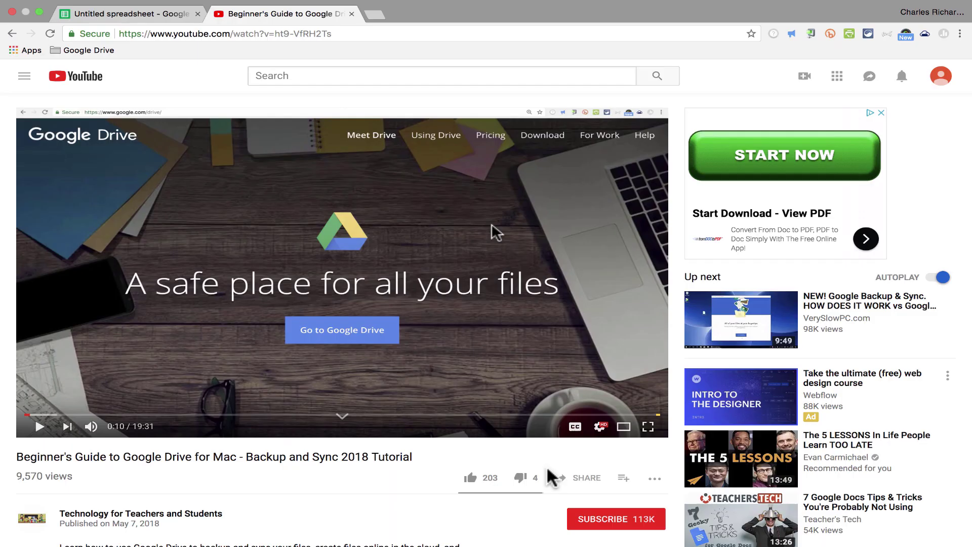
Step: Subscribe to the Technology for Teachers and Students channel from the Google Drive video
{"action": "left_click", "coordinate": [600, 521]}
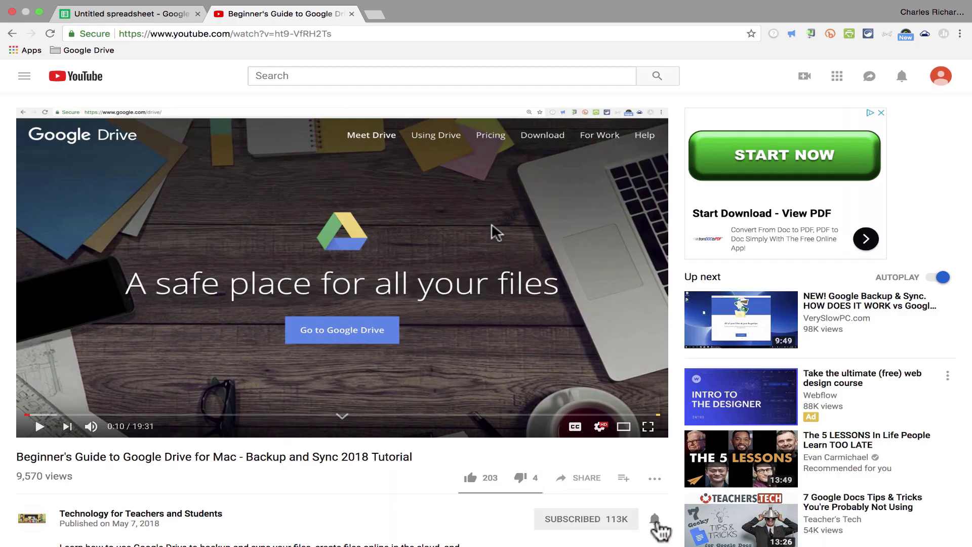
{"action": "scroll", "coordinate": [654, 524], "scroll_direction": "down", "scroll_amount": 4}
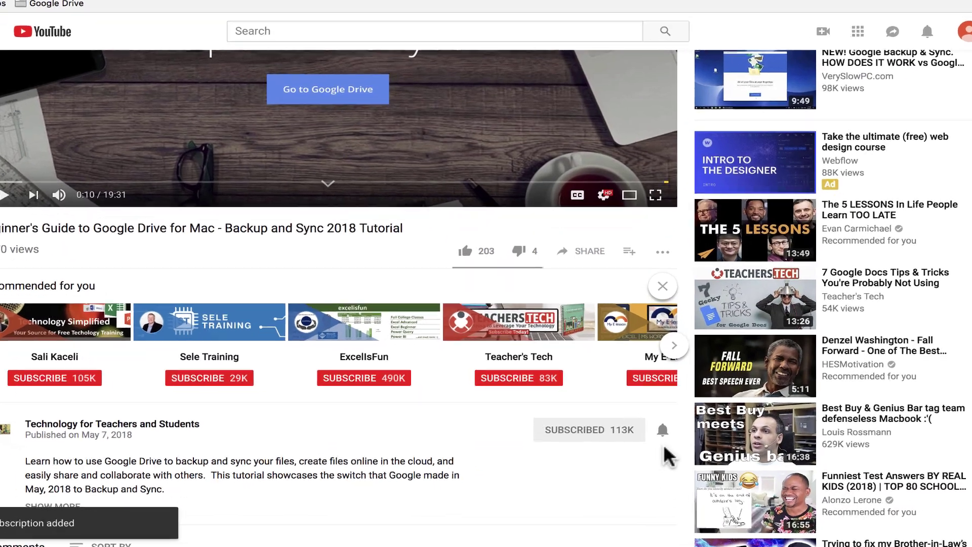